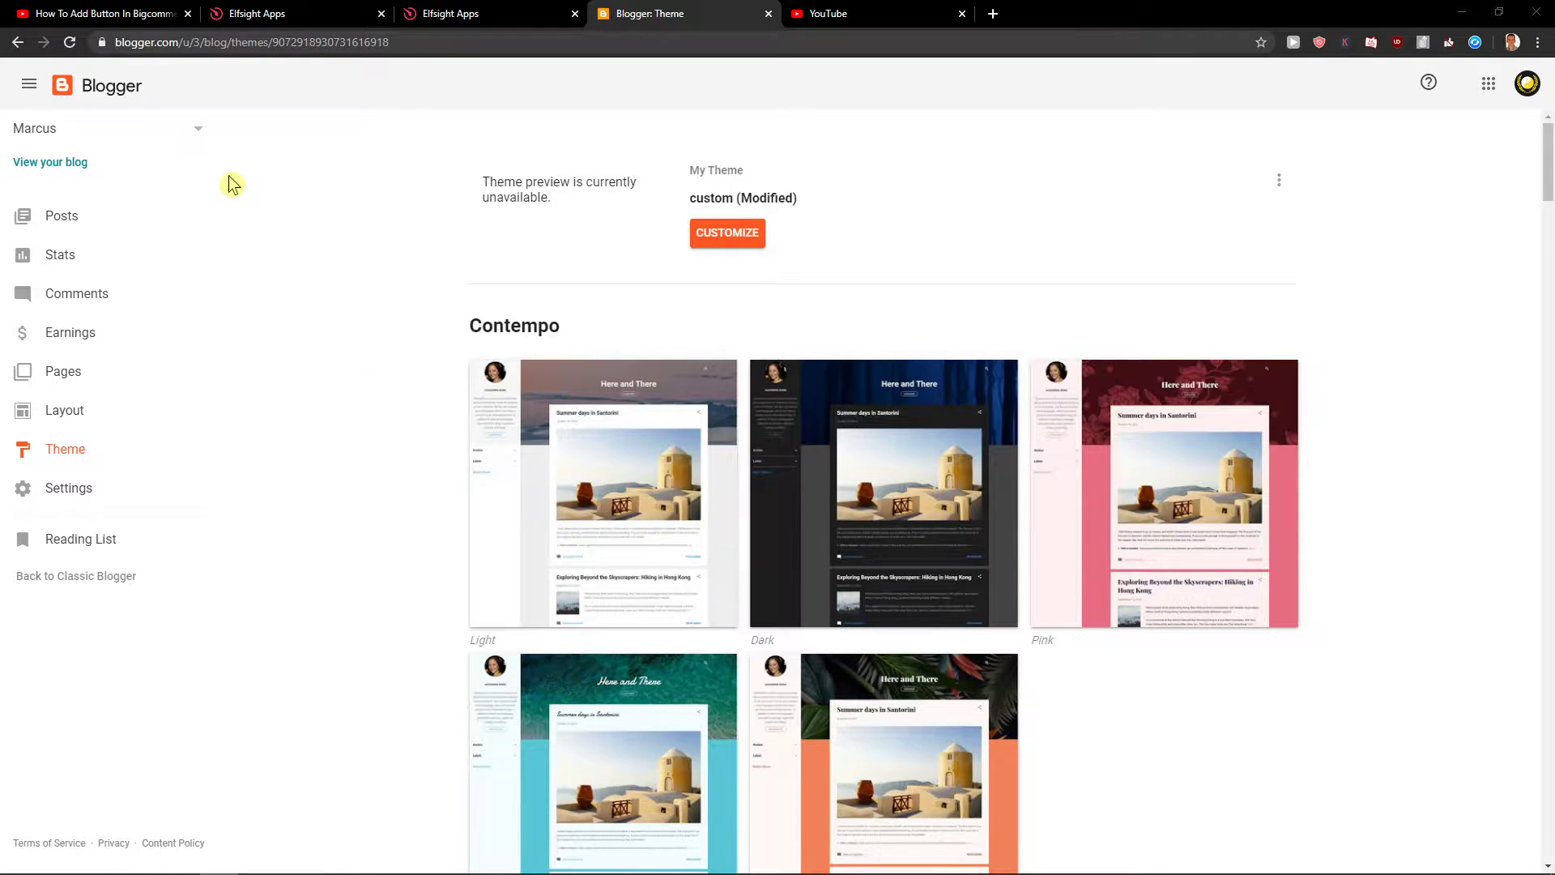
Open the elfsight.com link from the YouTube video description and switch to its new tab
left_click(105, 14)
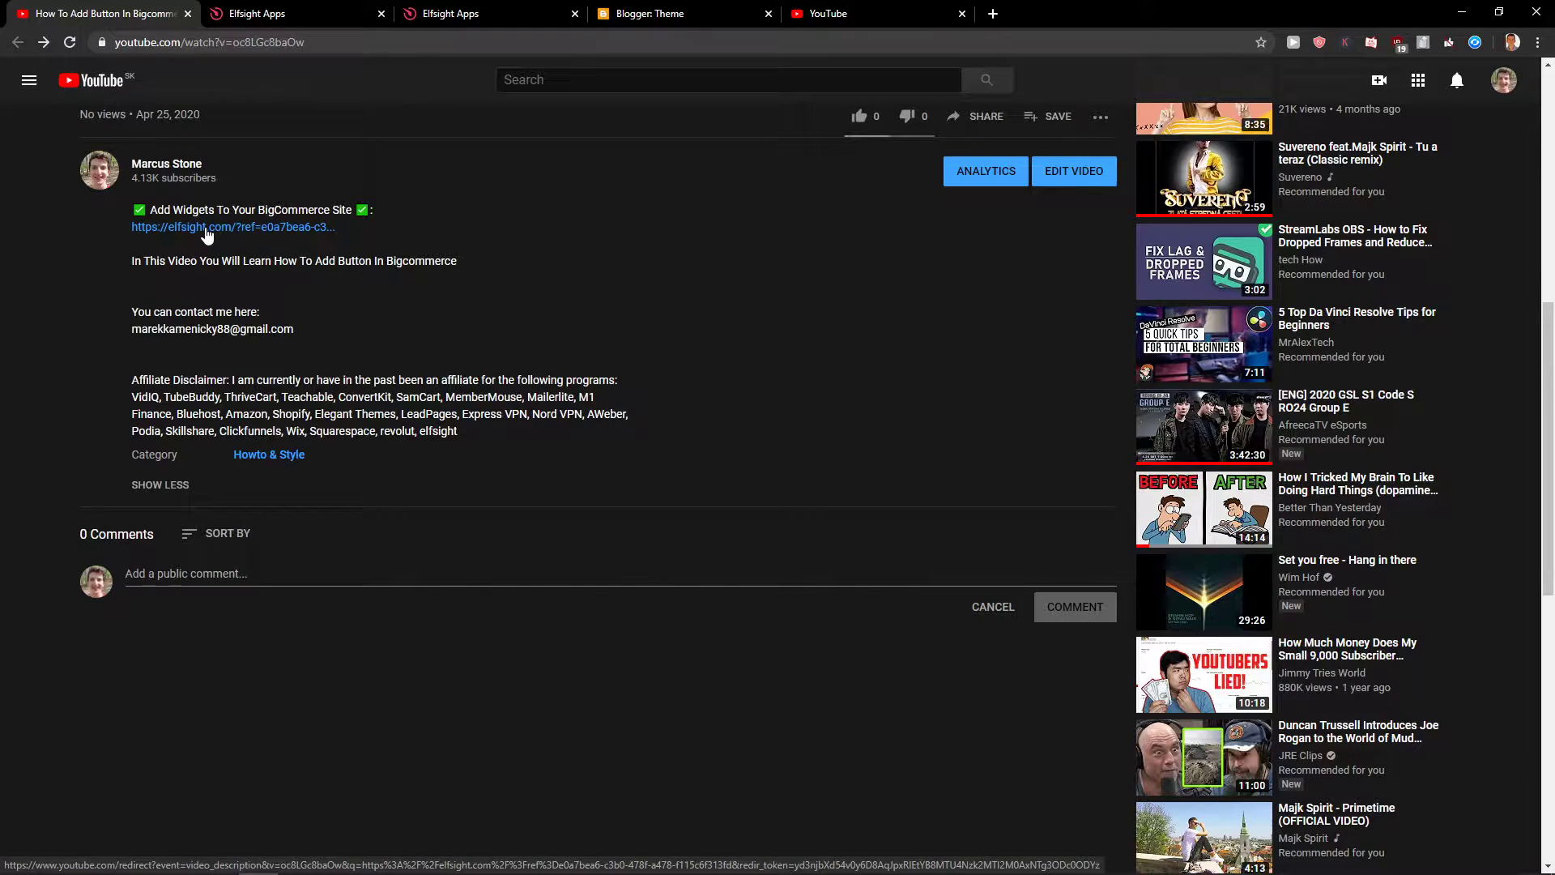
left_click(208, 228)
left_click(261, 14)
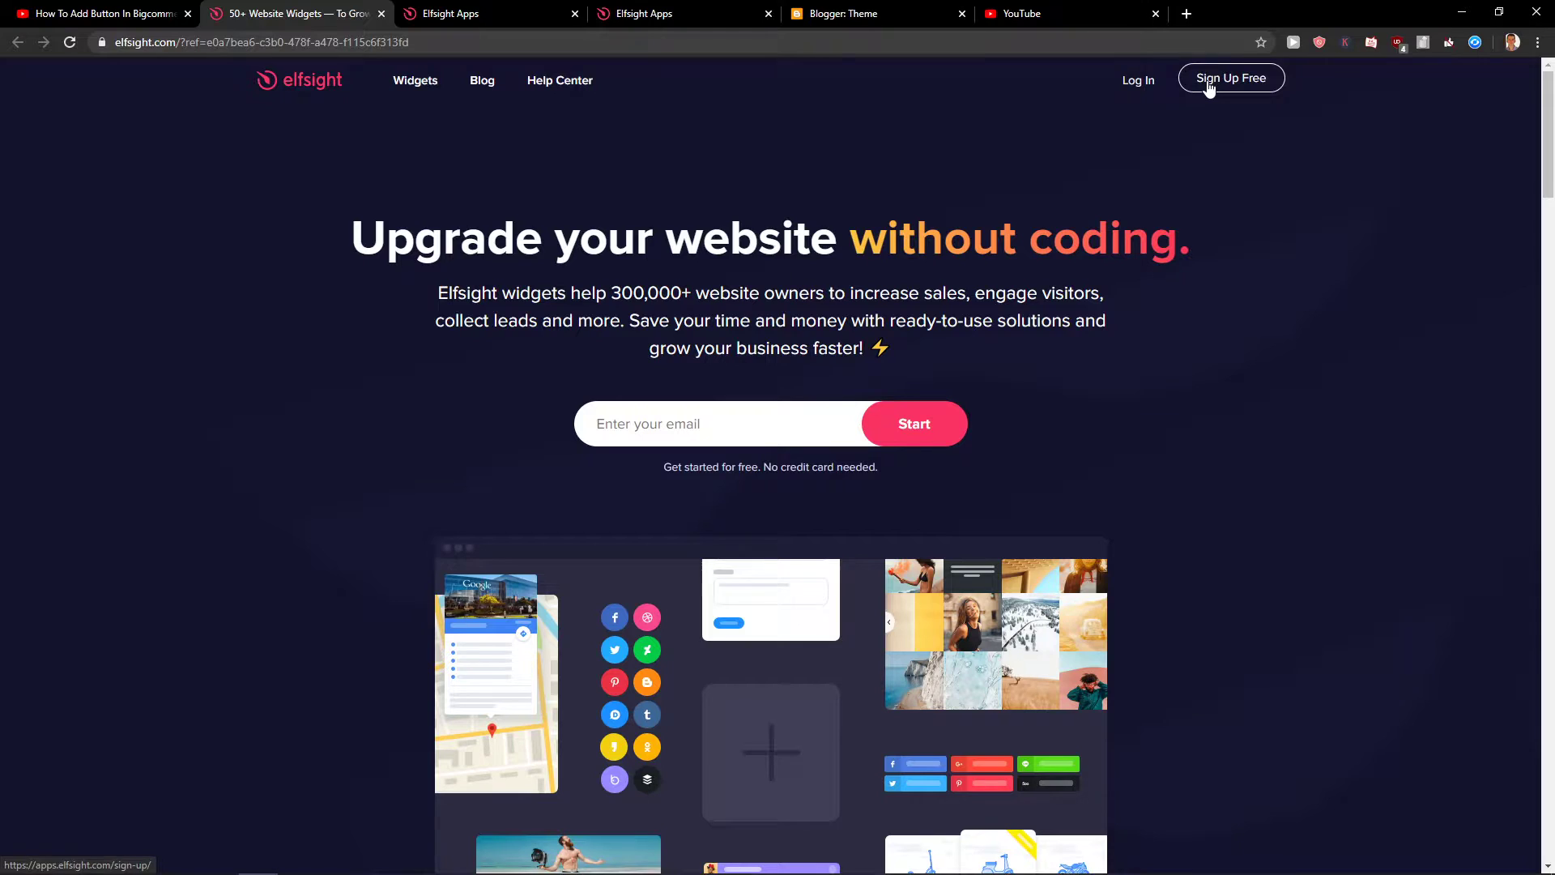
Log in to the Elfsight account from the homepage
left_click(1209, 85)
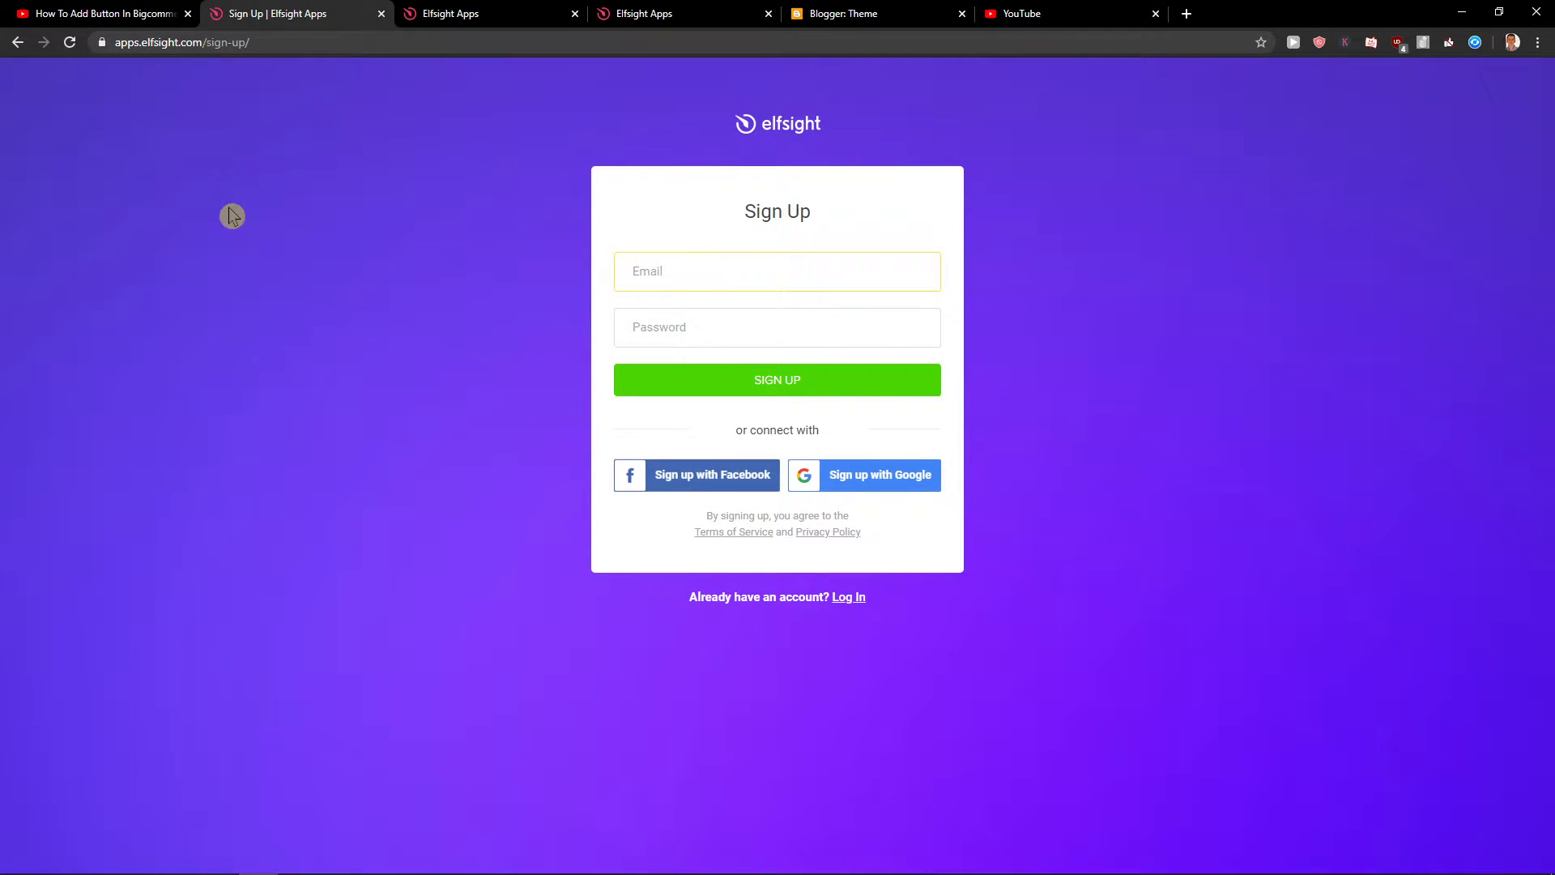
left_click(18, 42)
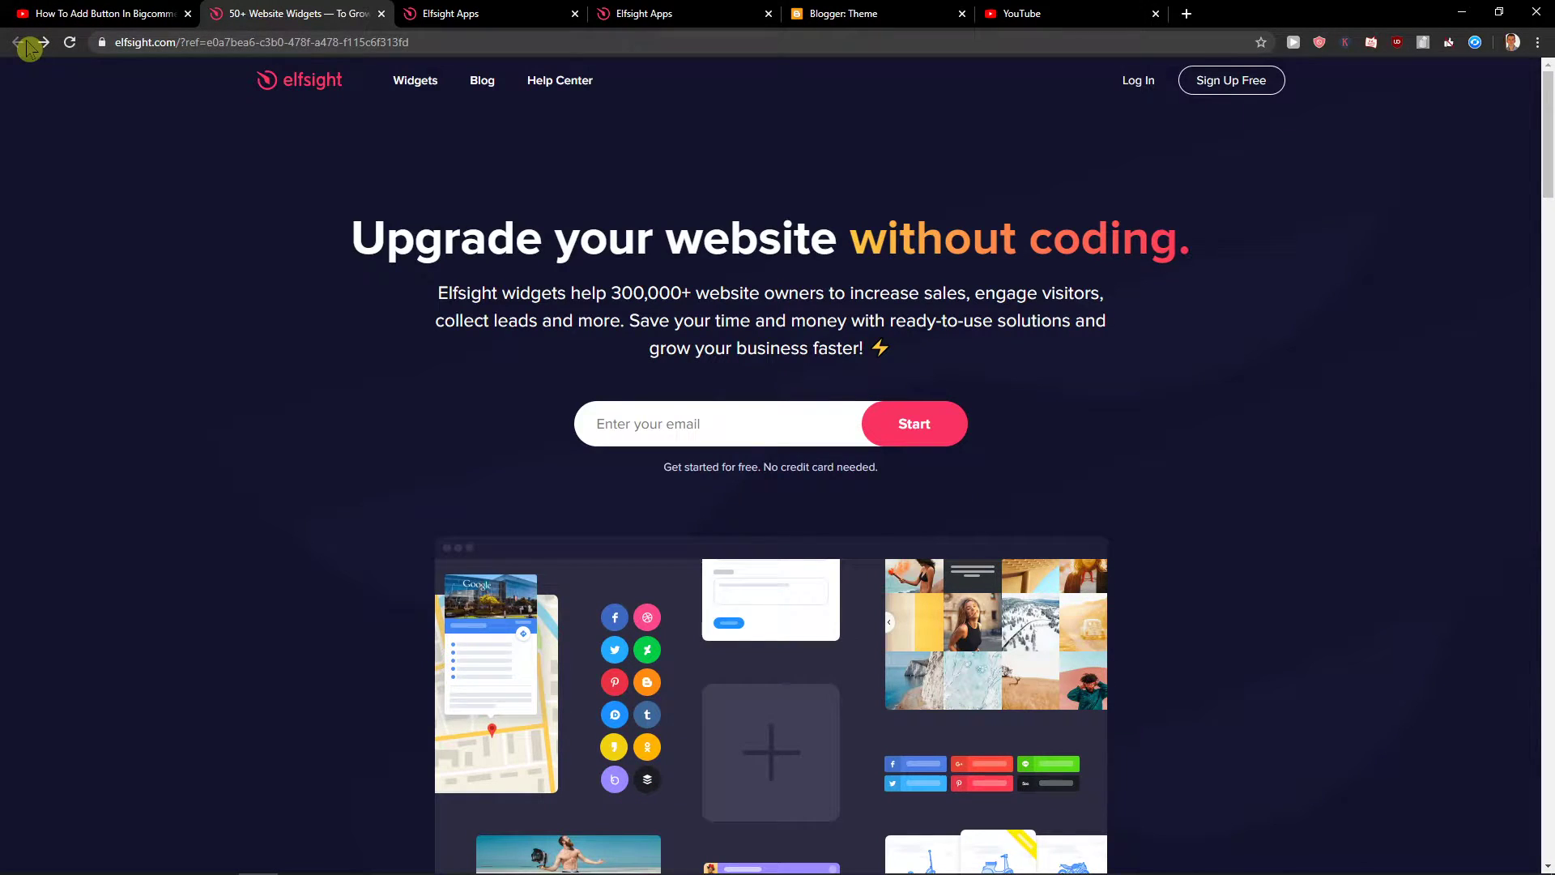
left_click(1142, 84)
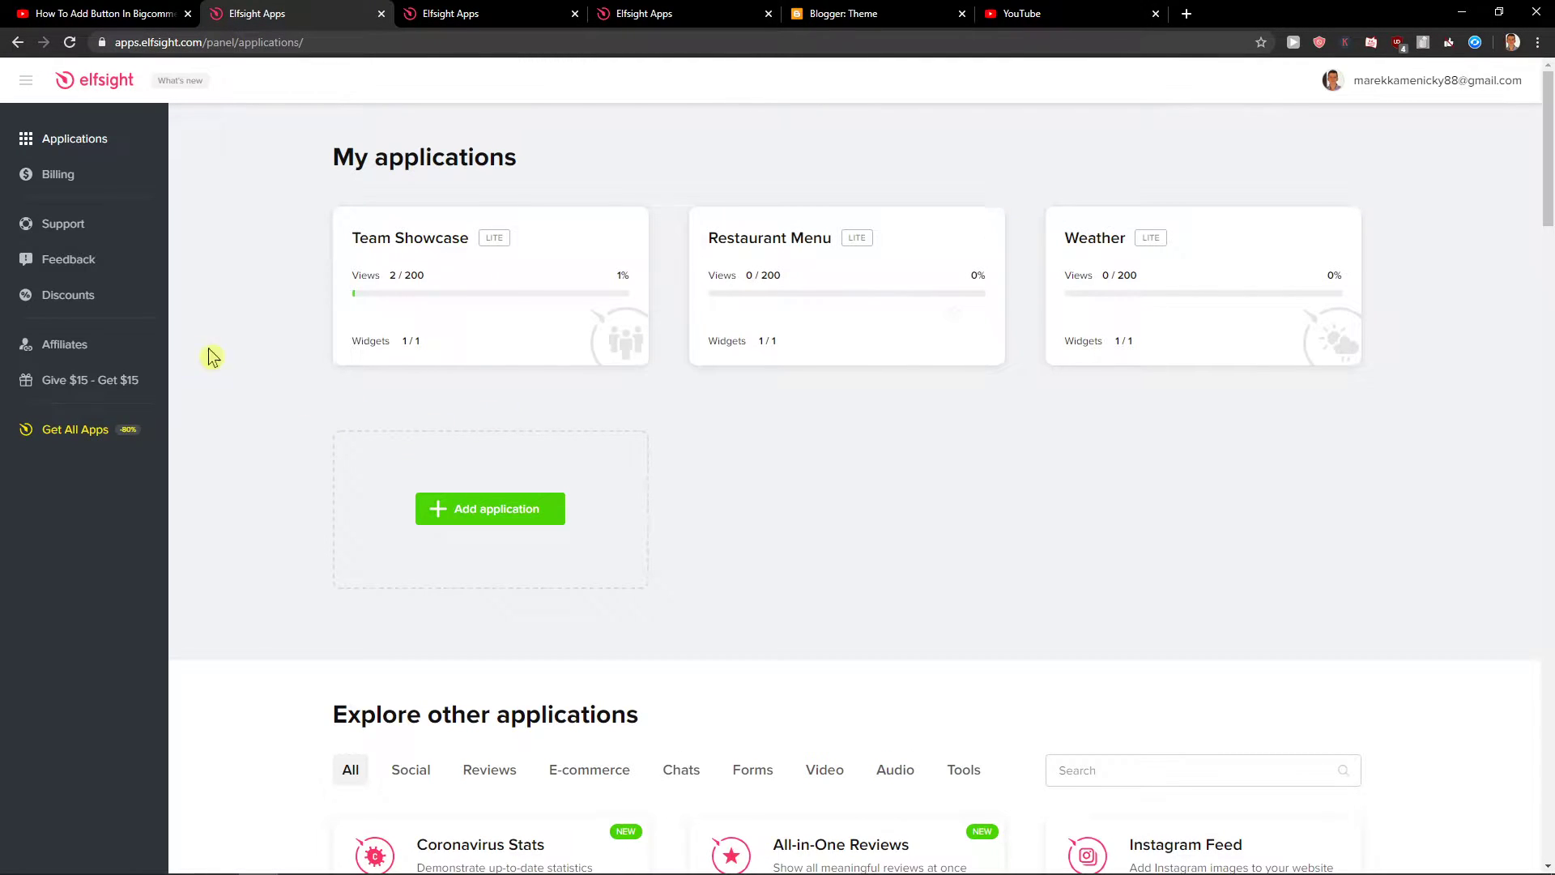
Search the applications for 'popup' and create a new Popup widget
scroll(1079, 594, "down", 3)
left_click(1110, 527)
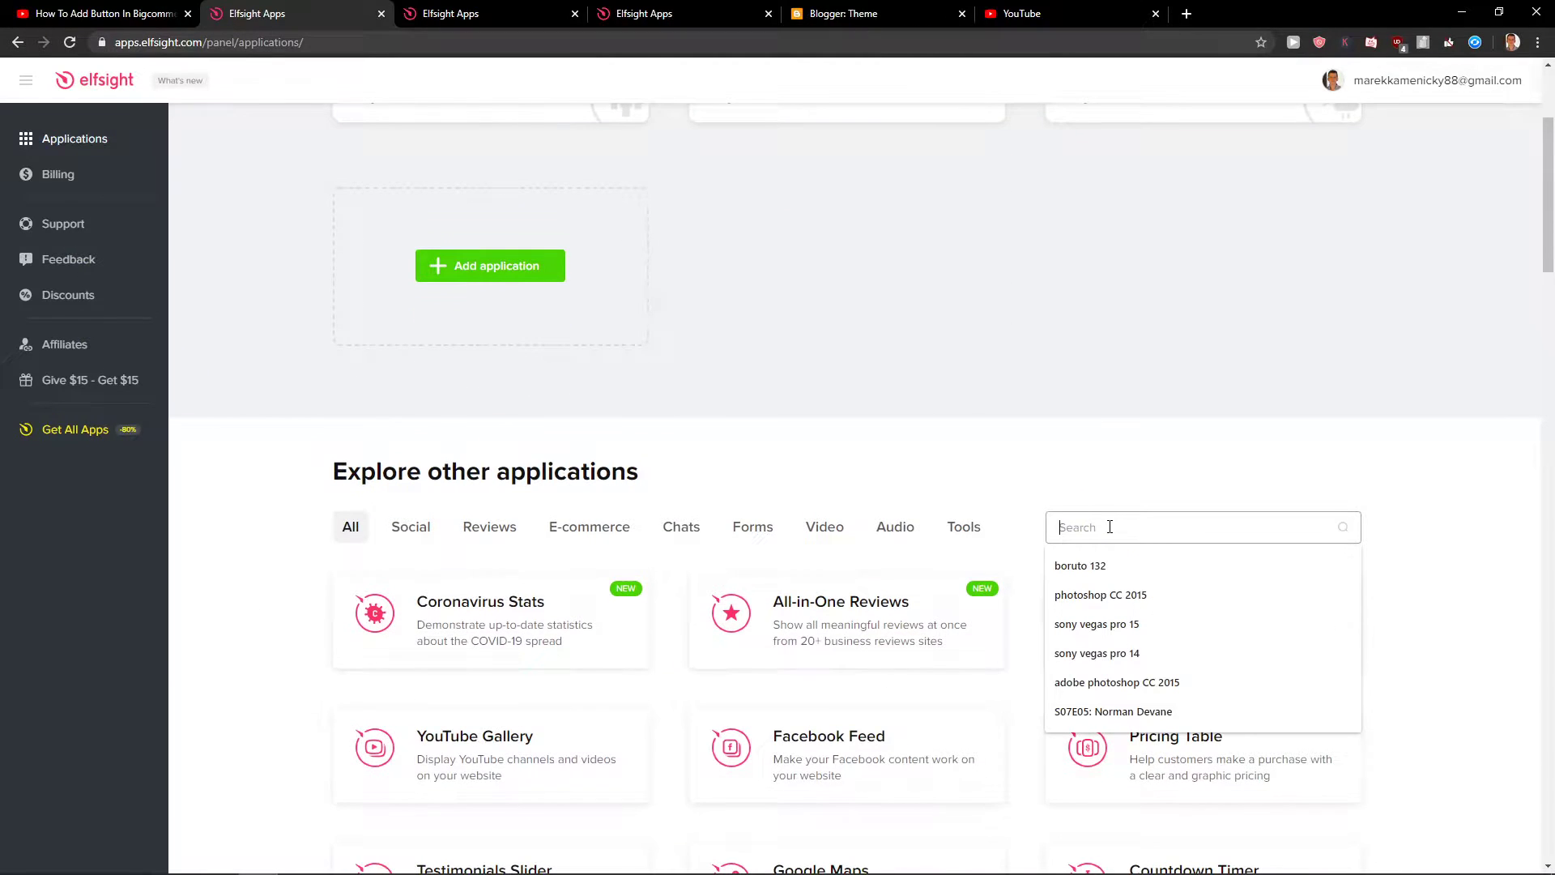
type("pop")
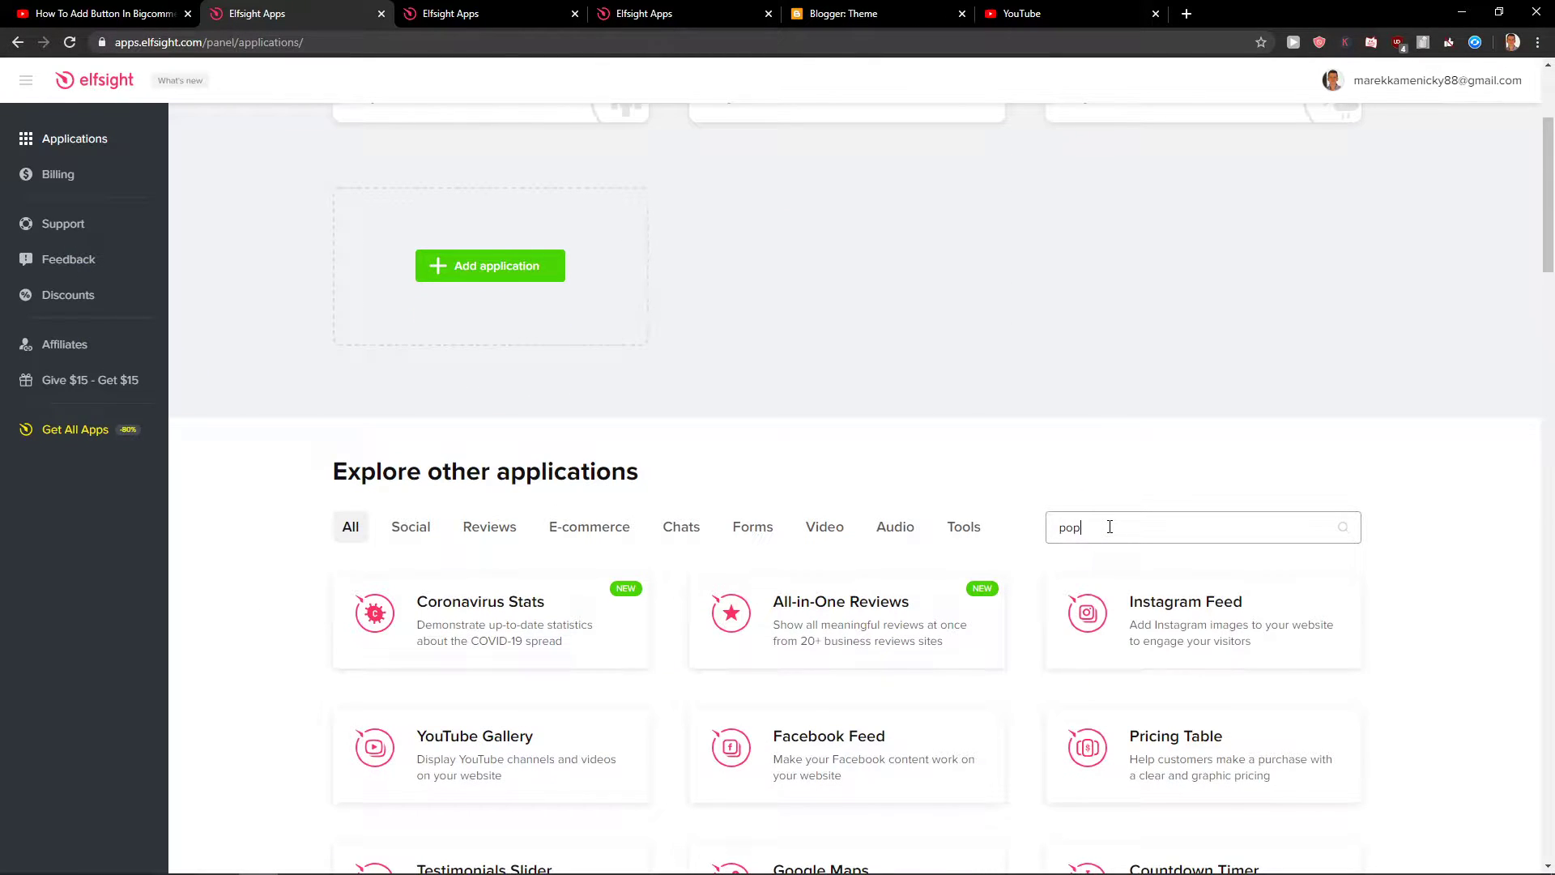
type("up")
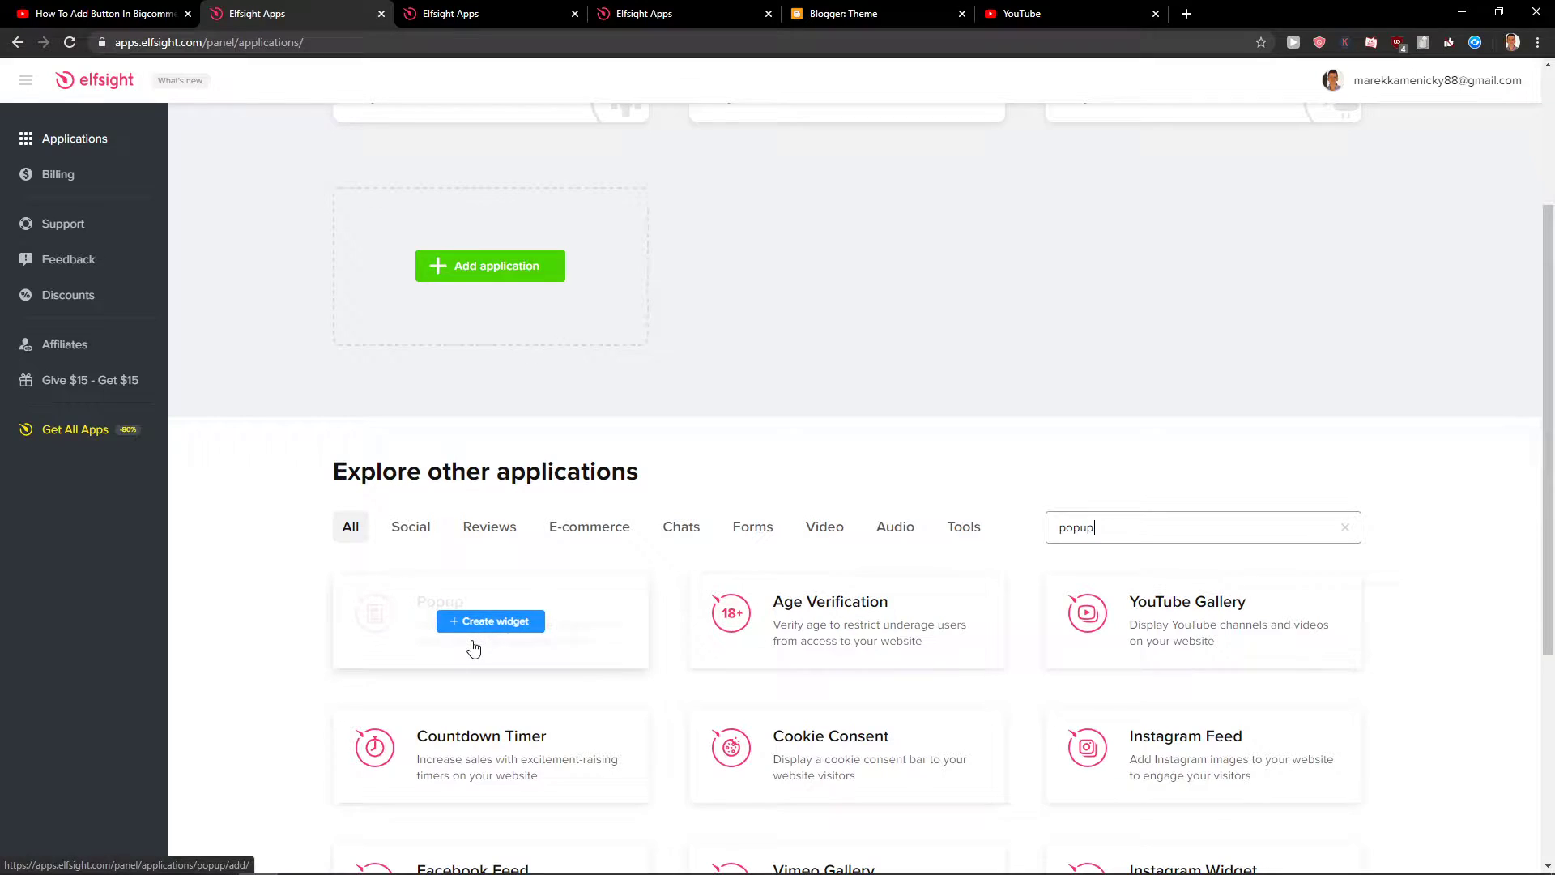
left_click(470, 627)
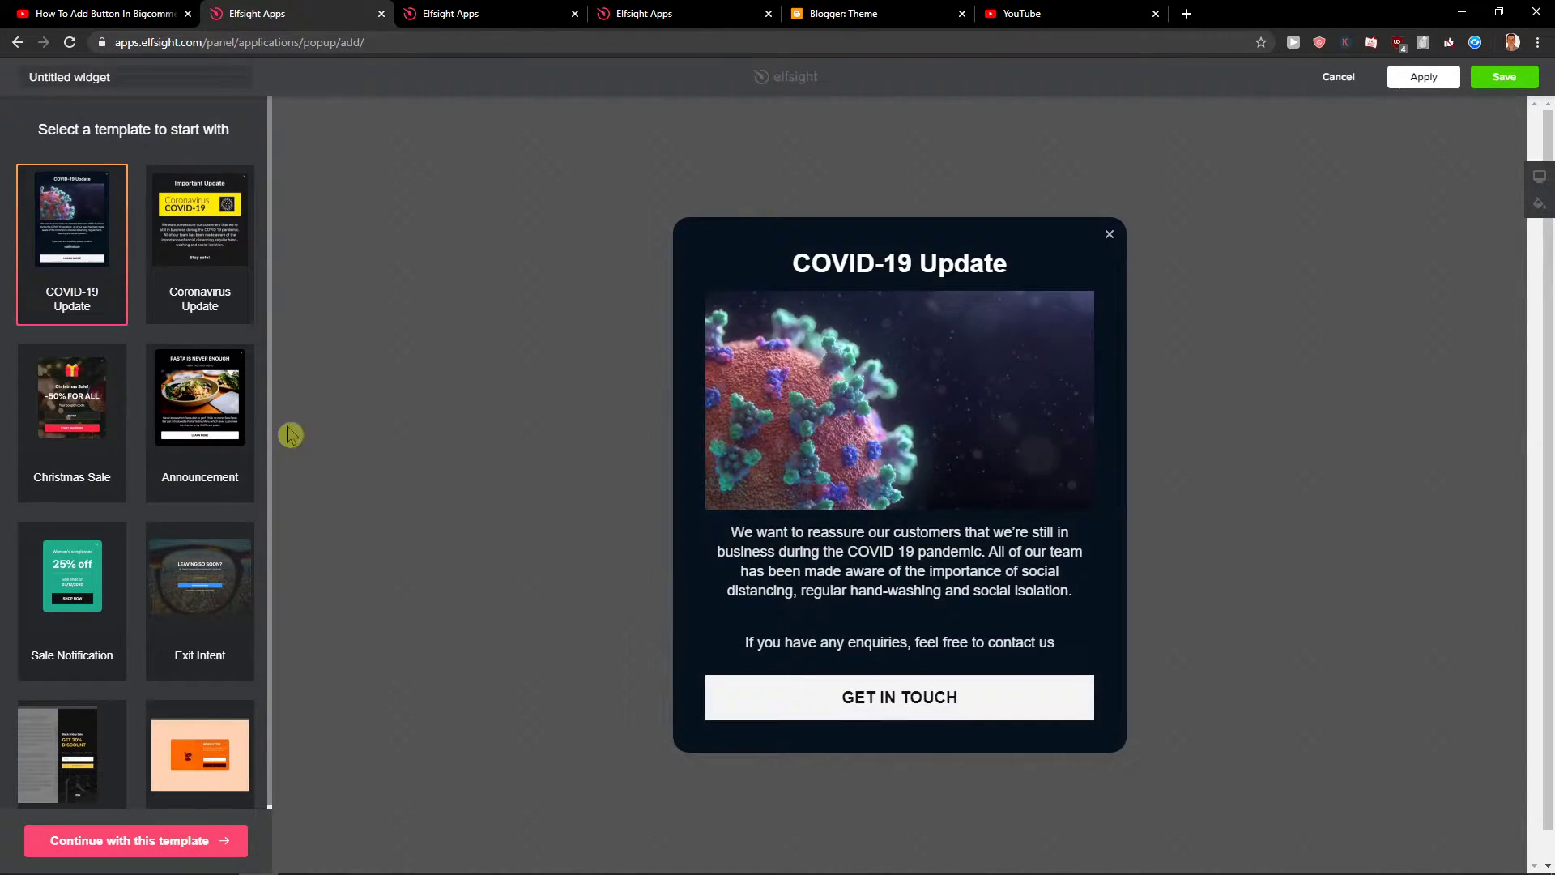
Preview several popup templates and continue with the Newsletter Subscribe template
left_click(160, 316)
left_click(206, 496)
left_click(65, 496)
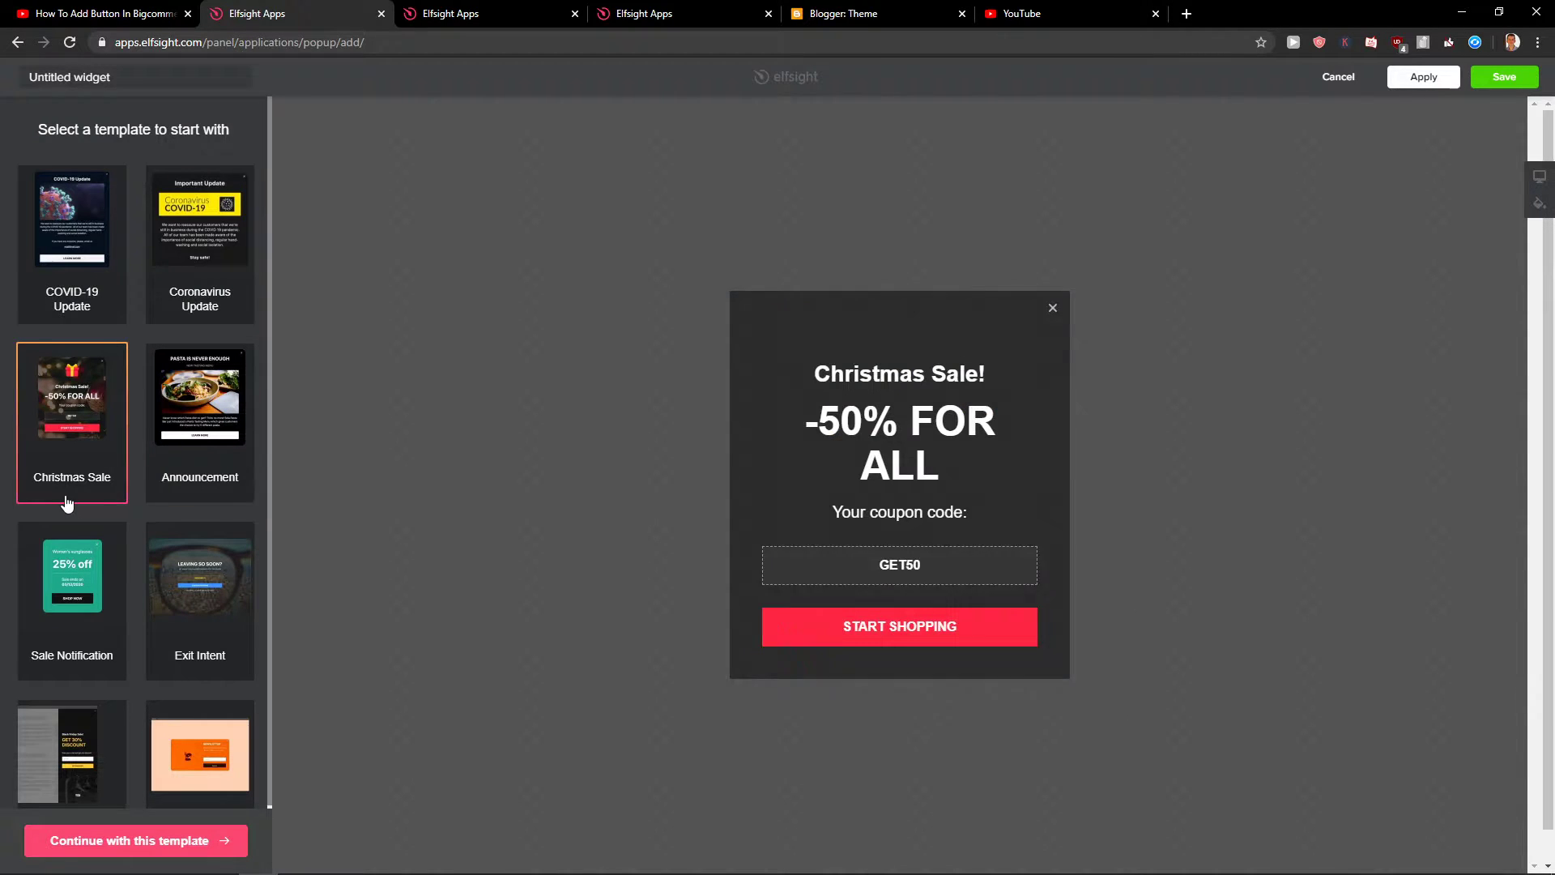
scroll(65, 502, "down", 1)
left_click(199, 704)
left_click(110, 237)
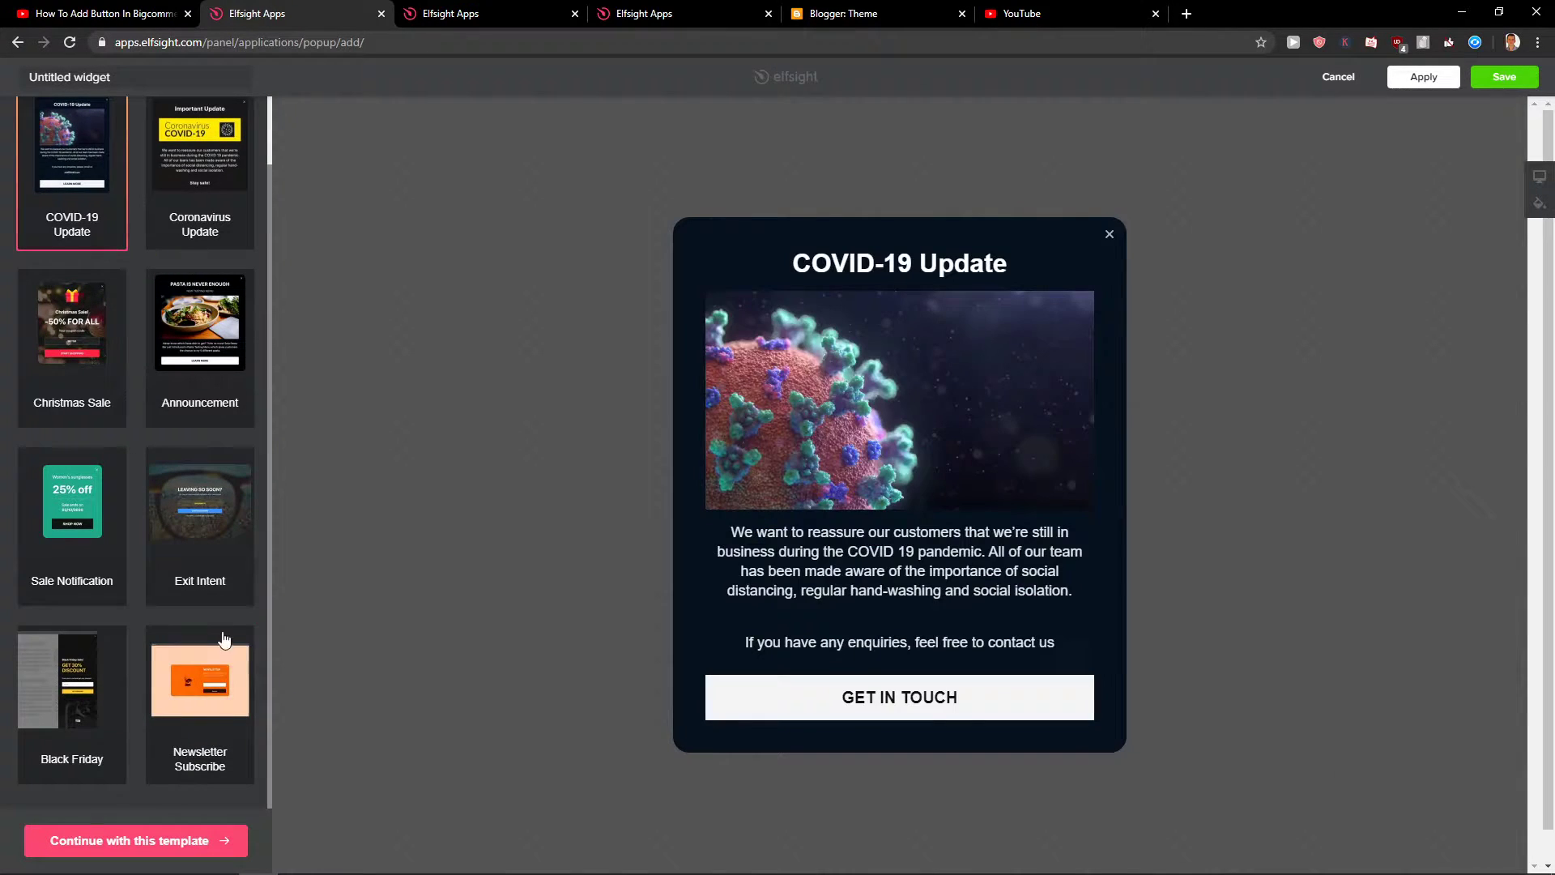
left_click(206, 726)
left_click(173, 842)
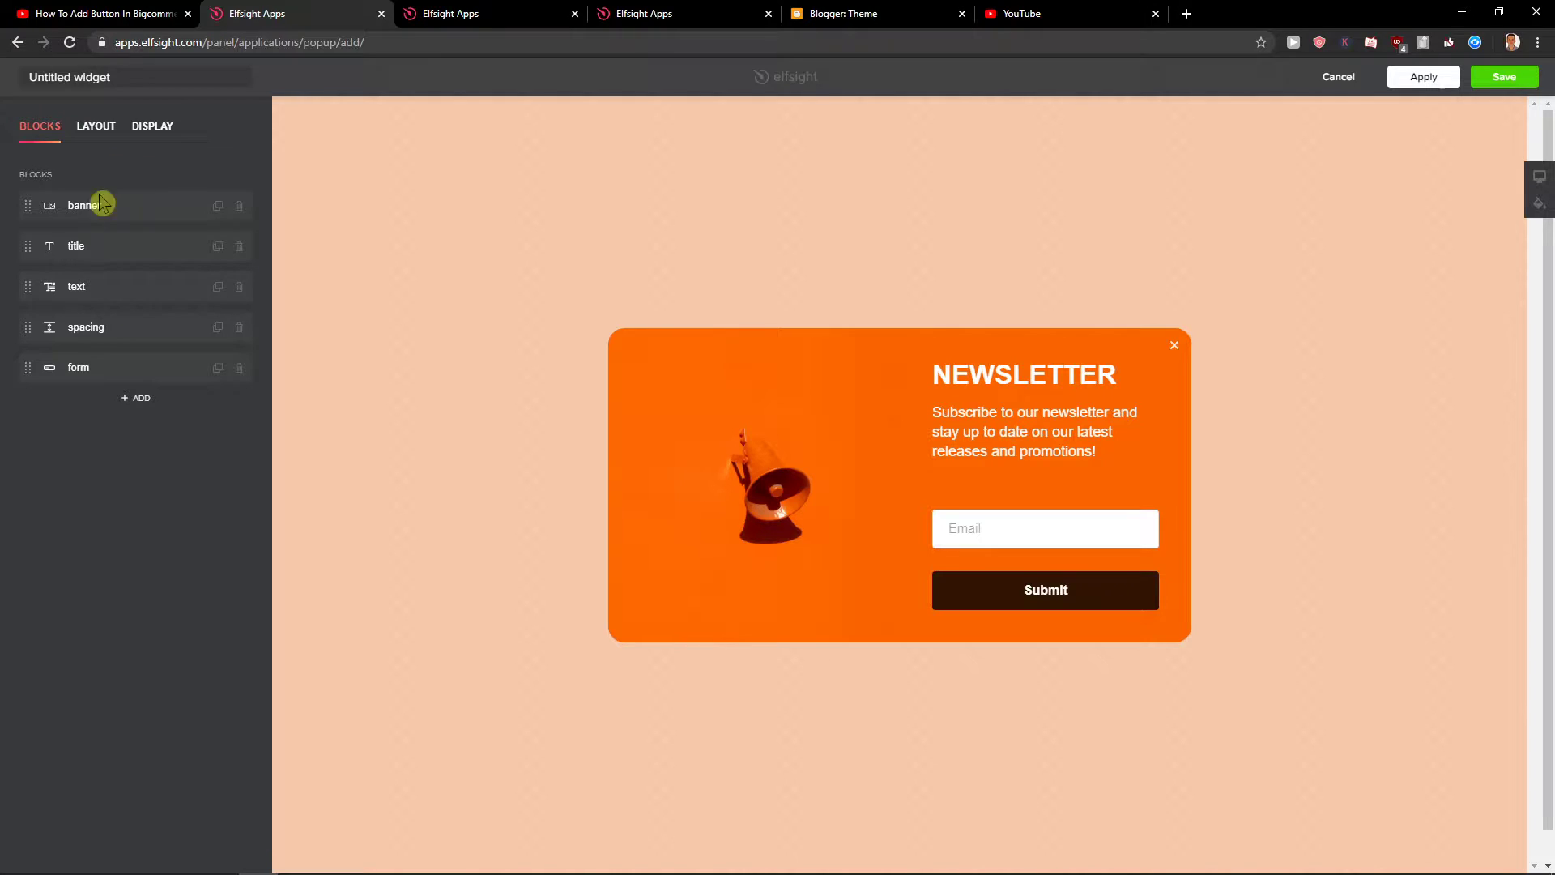
Set the Layout overlay background colour to fully transparent white, rgba(255, 255, 255, 0)
left_click(97, 130)
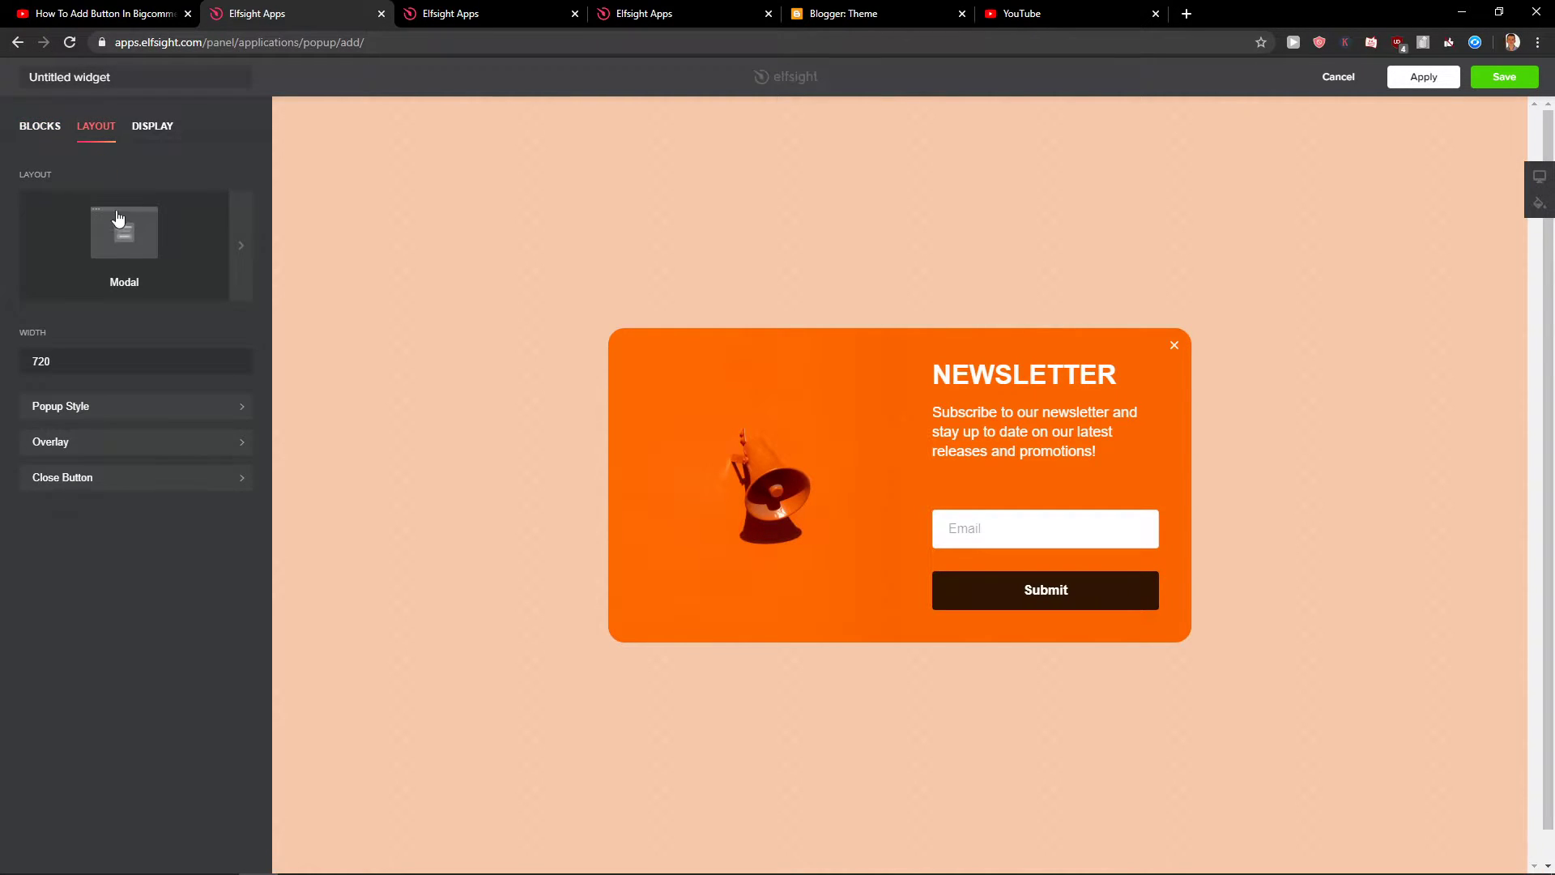
left_click(168, 128)
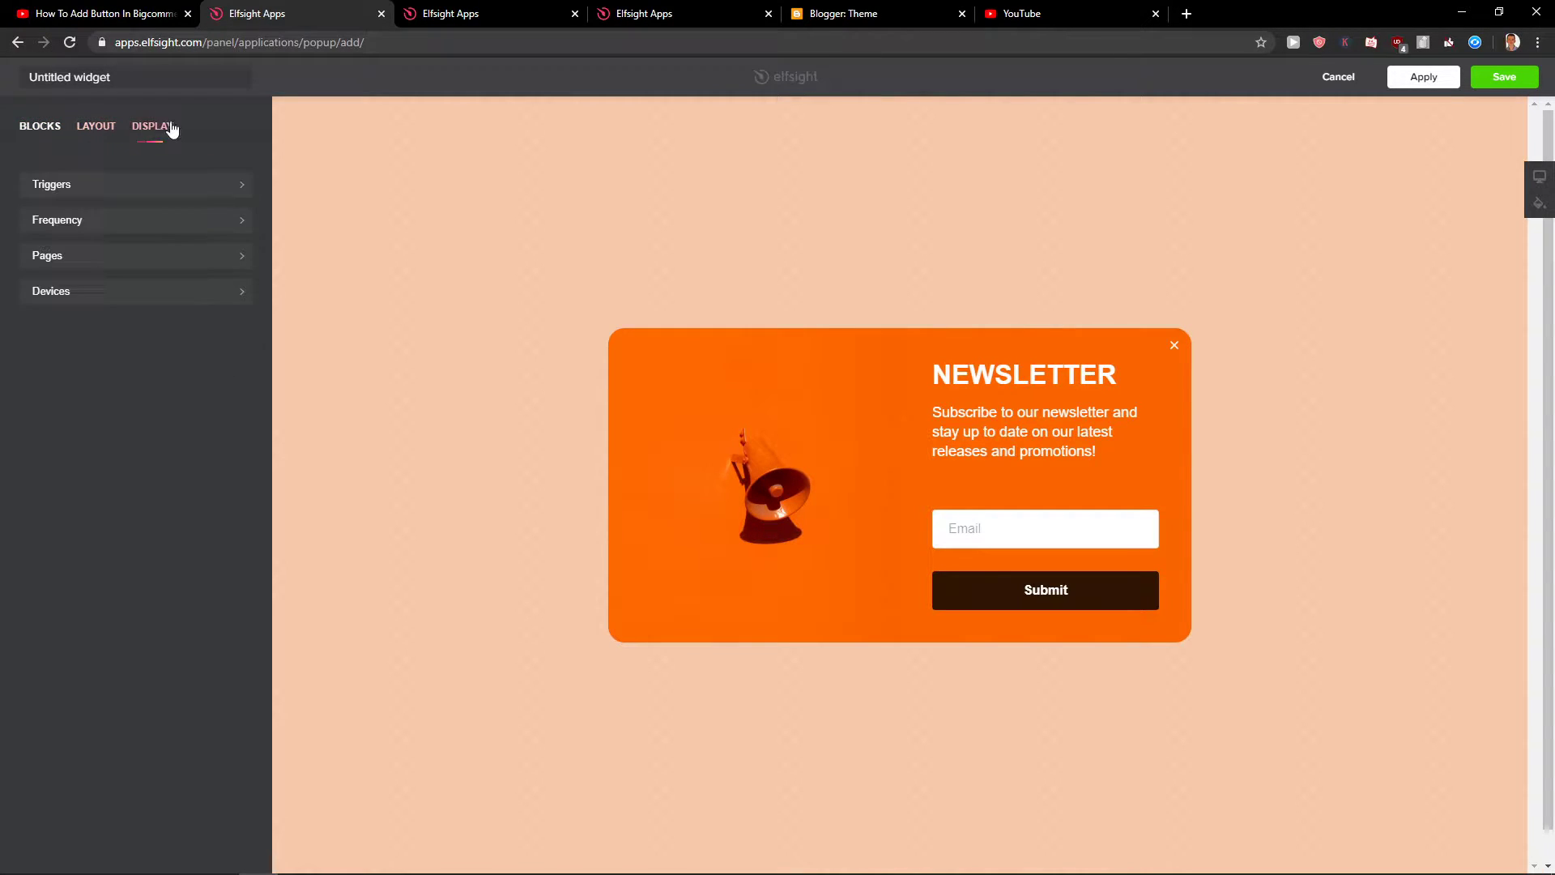
left_click(103, 132)
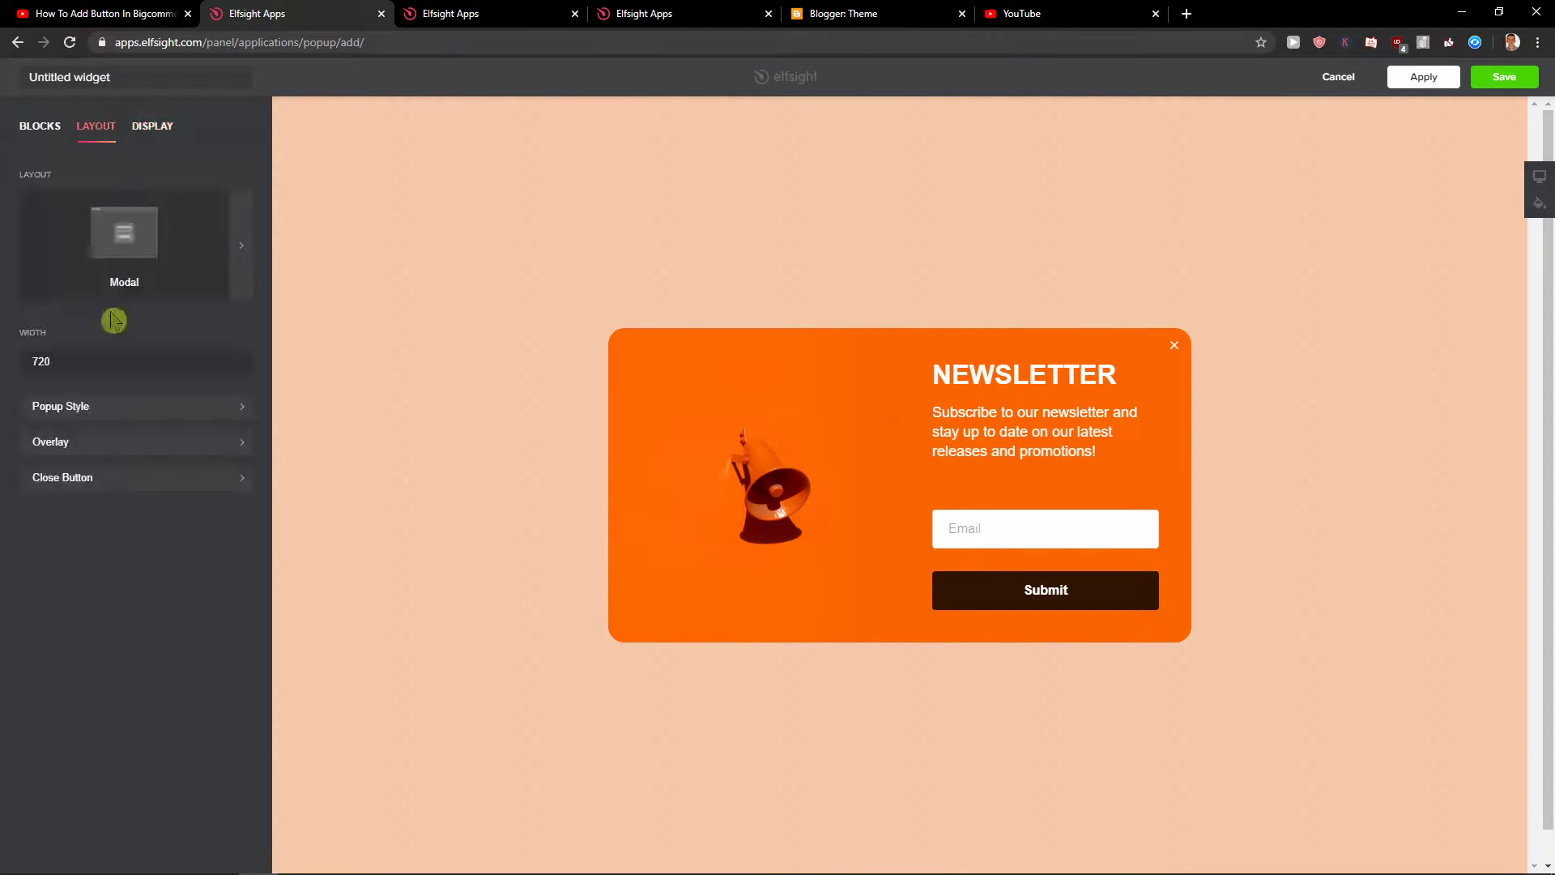
left_click(163, 456)
left_click(32, 351)
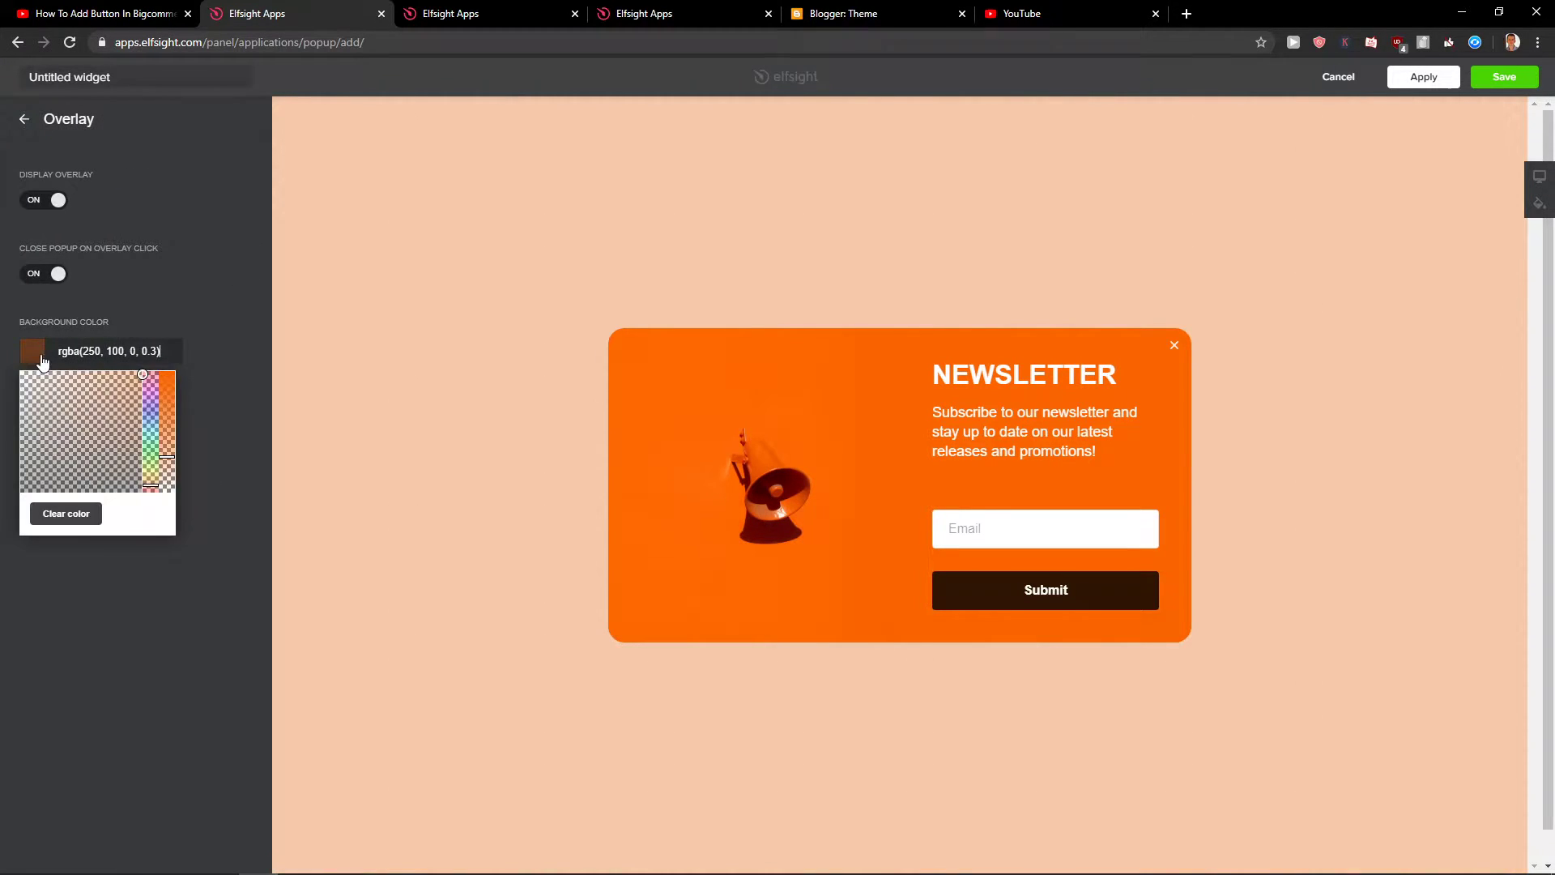
left_click(22, 372)
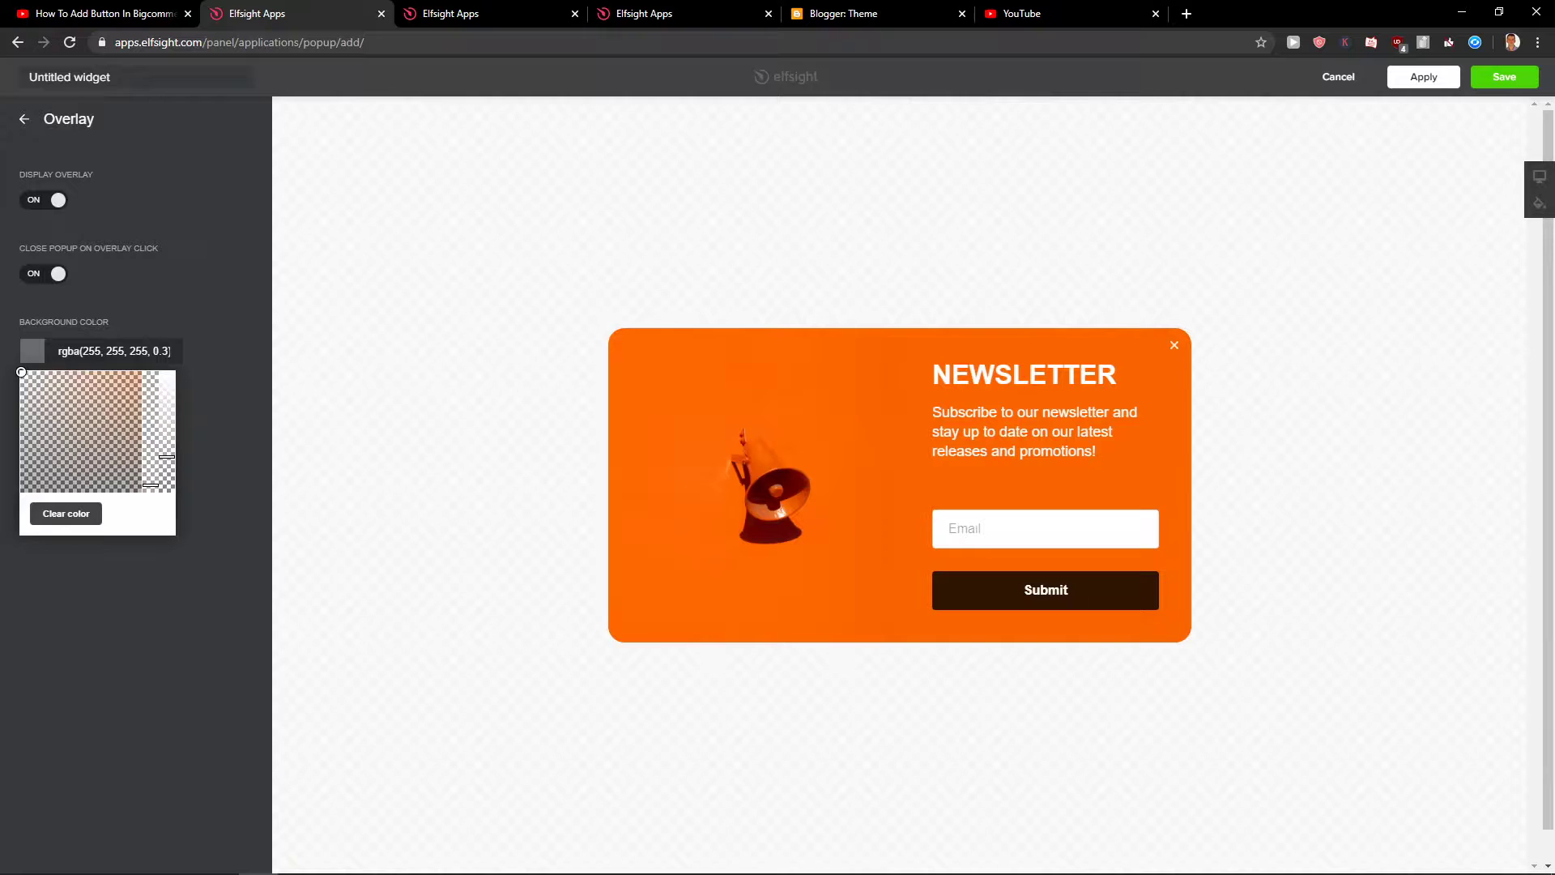
left_click_drag(149, 456, 203, 324)
left_click_drag(163, 385, 150, 556)
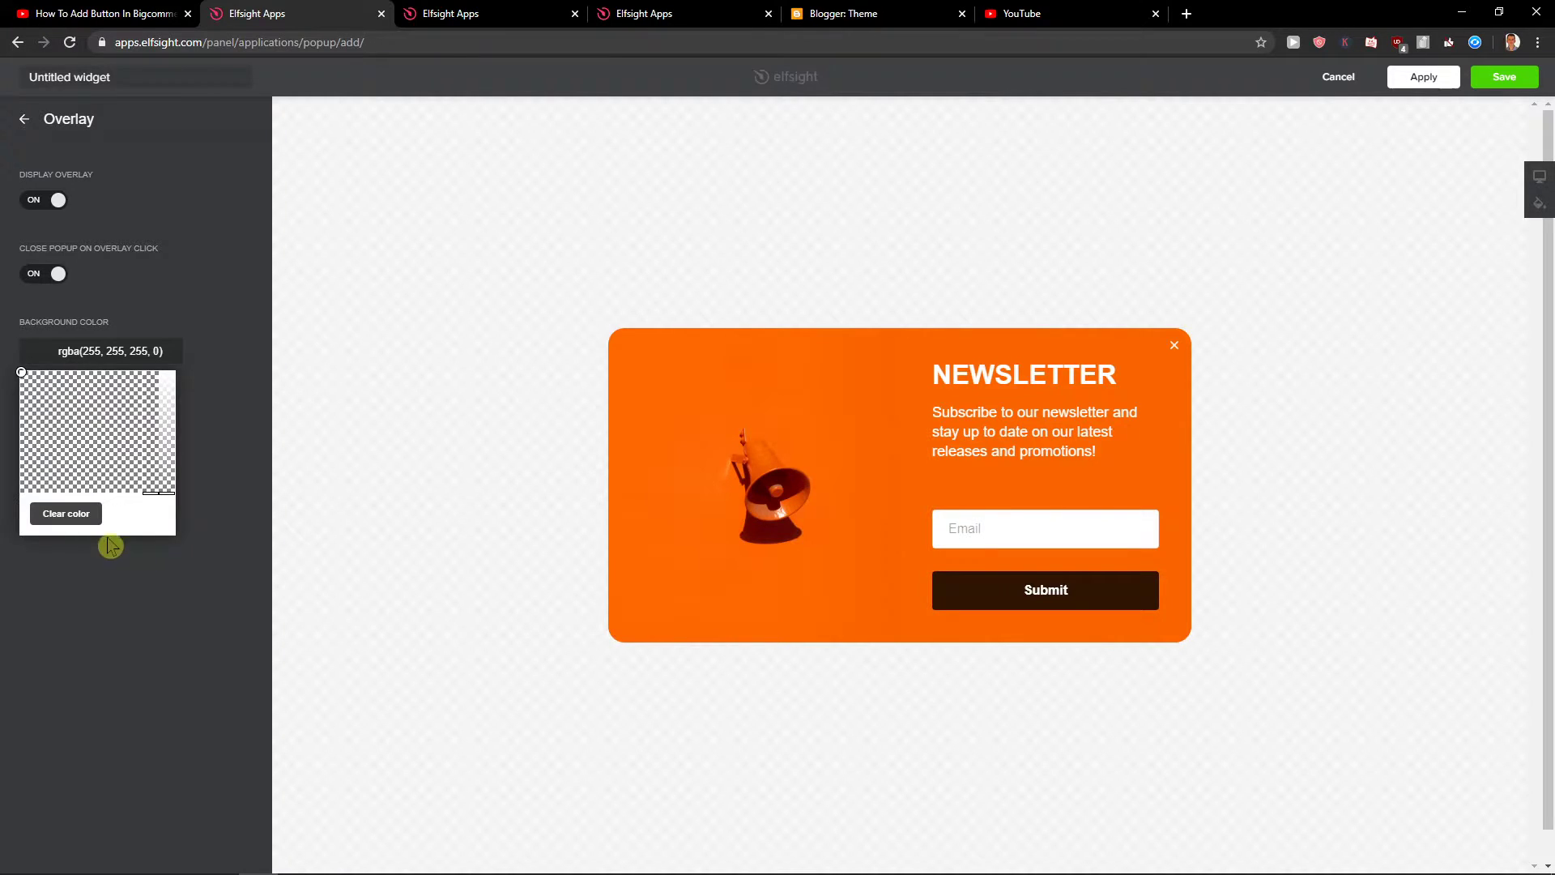
left_click(95, 567)
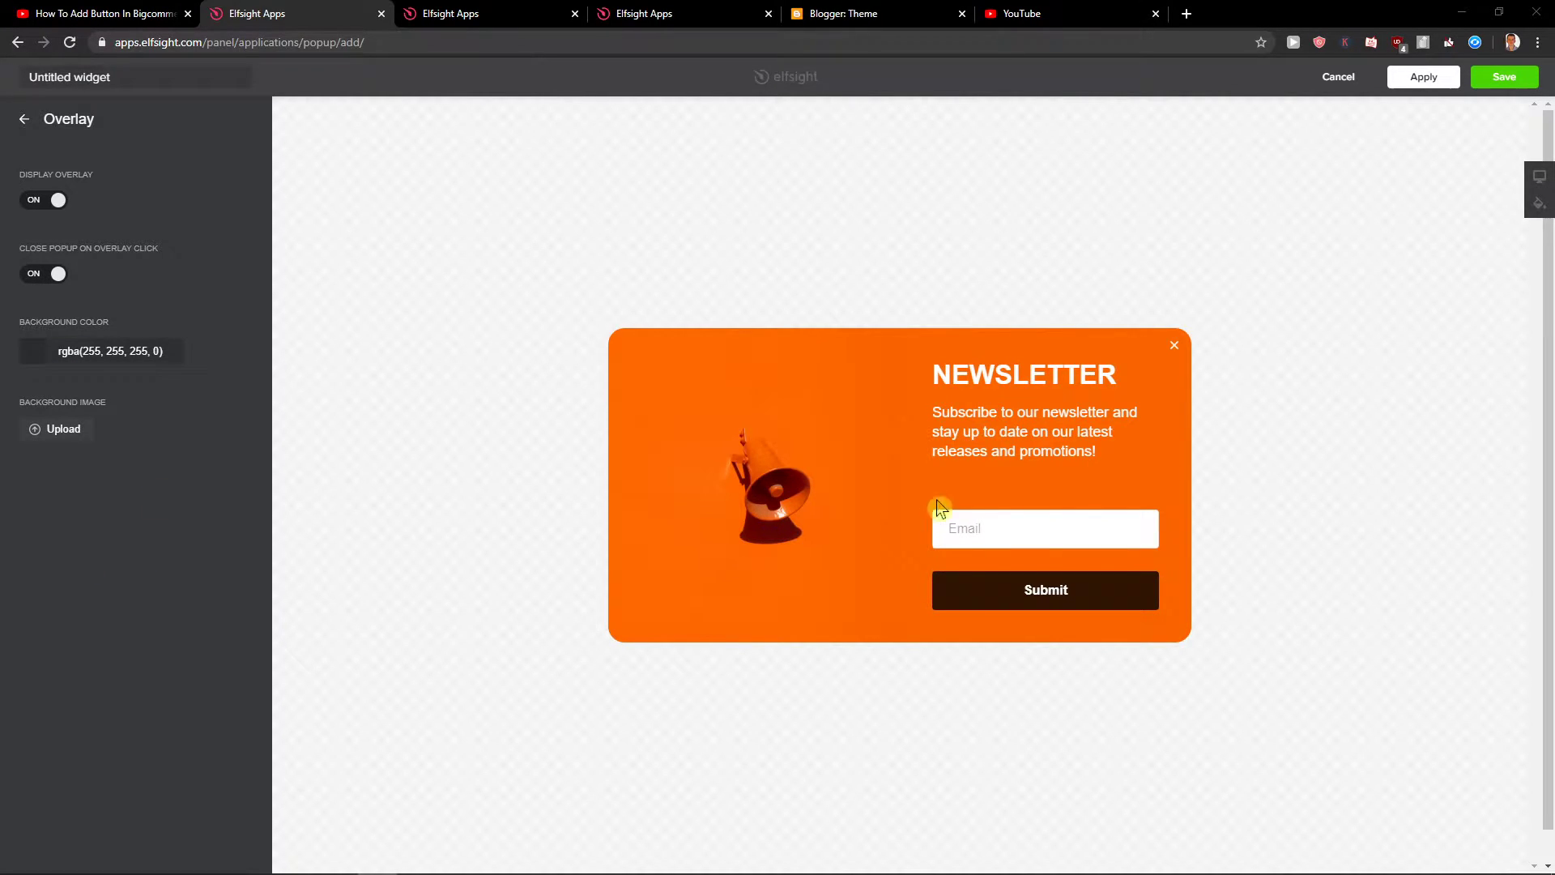
Check the banner block's settings and save the Popup widget
left_click(24, 118)
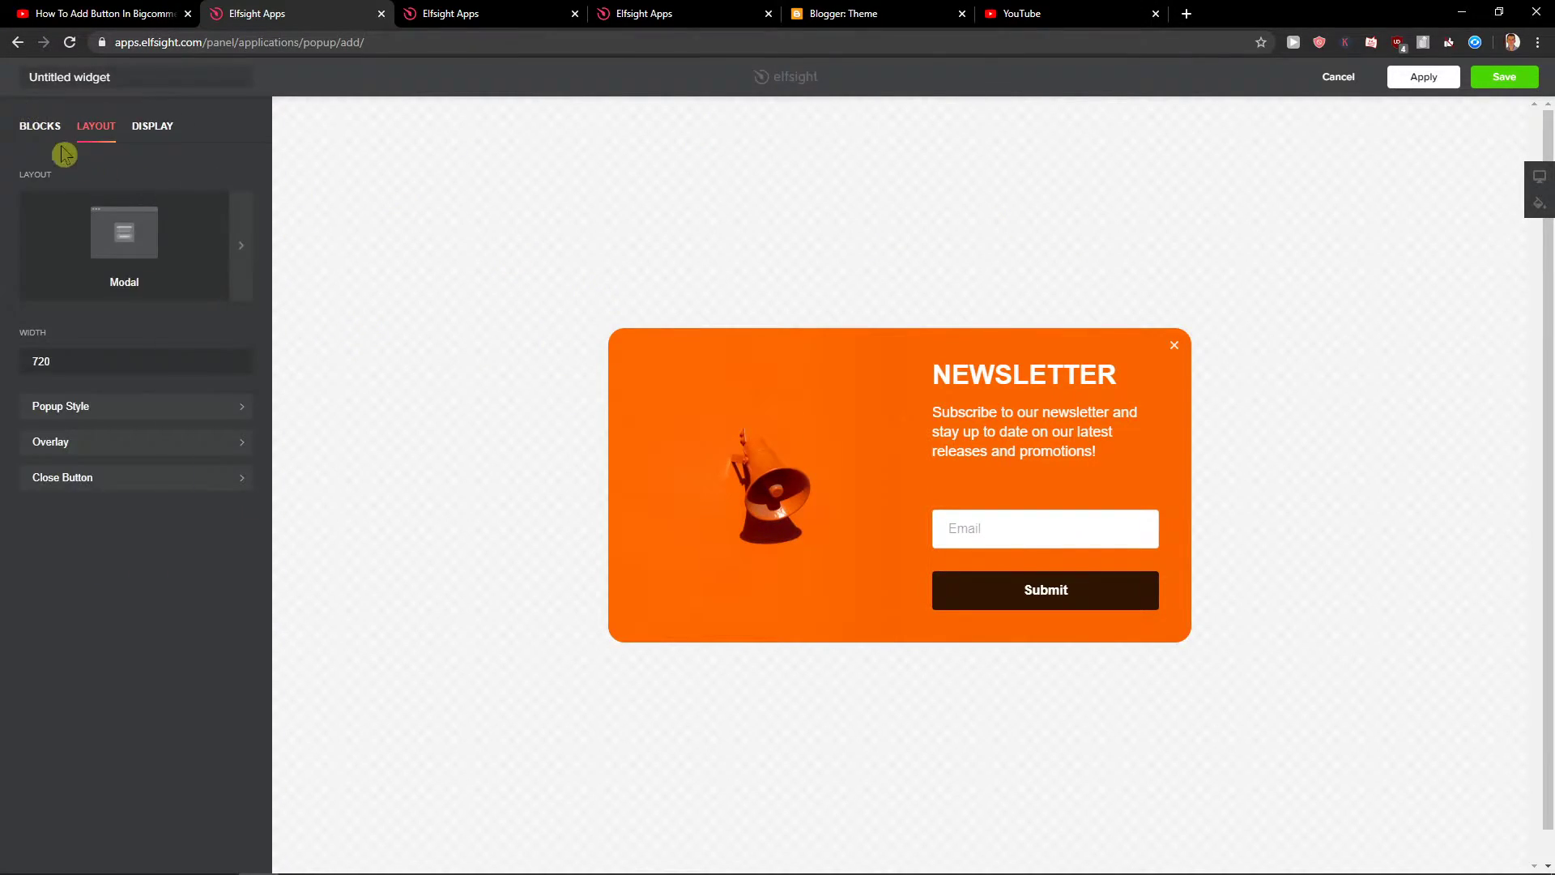
left_click(54, 129)
left_click(77, 223)
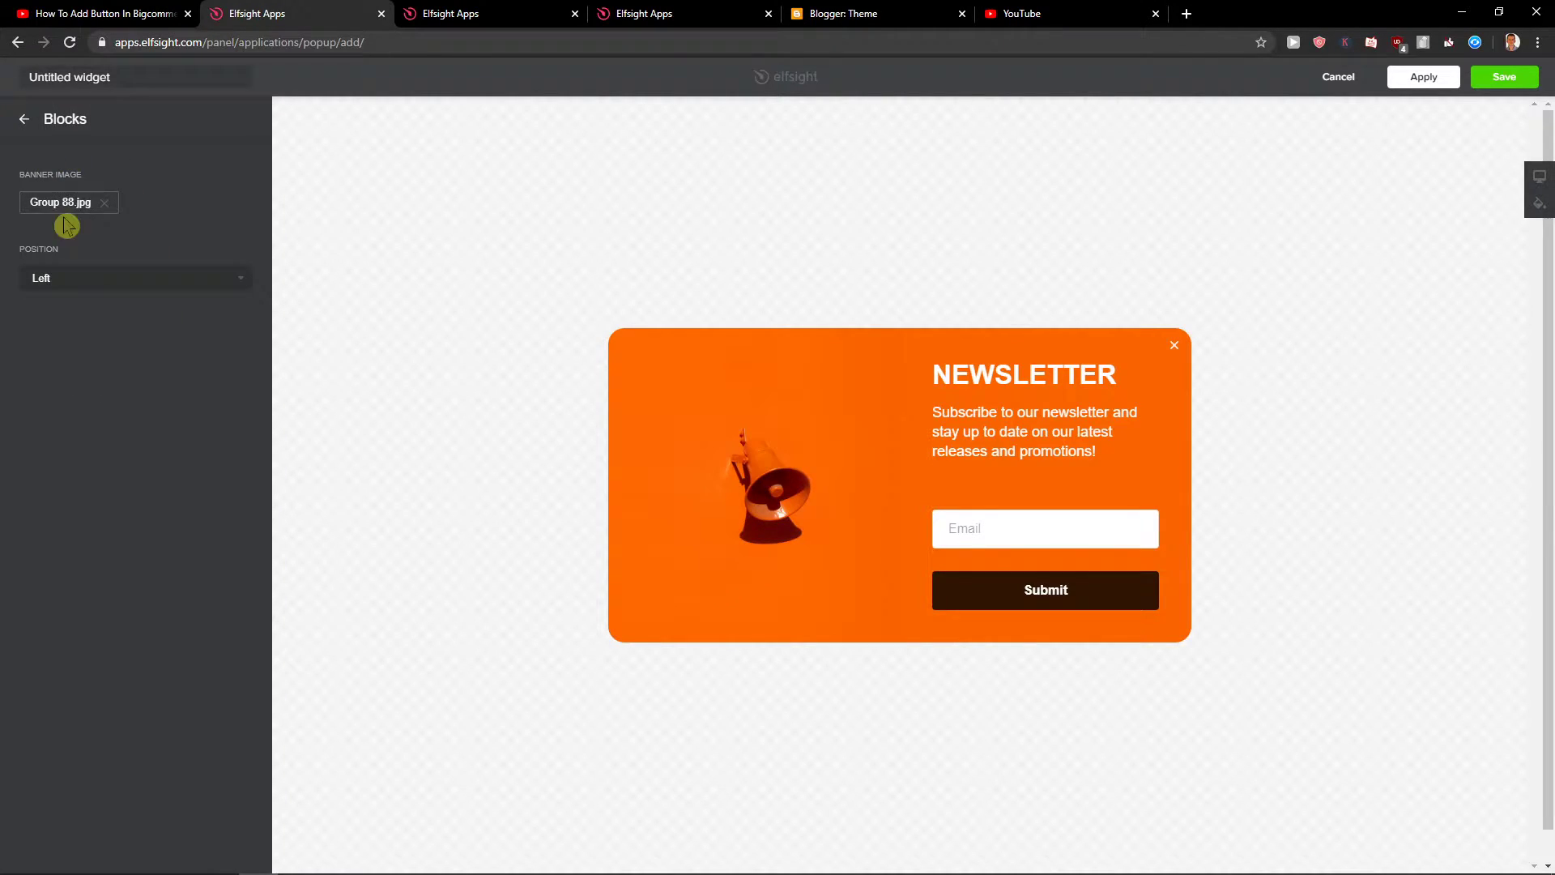
left_click(24, 120)
left_click(1509, 78)
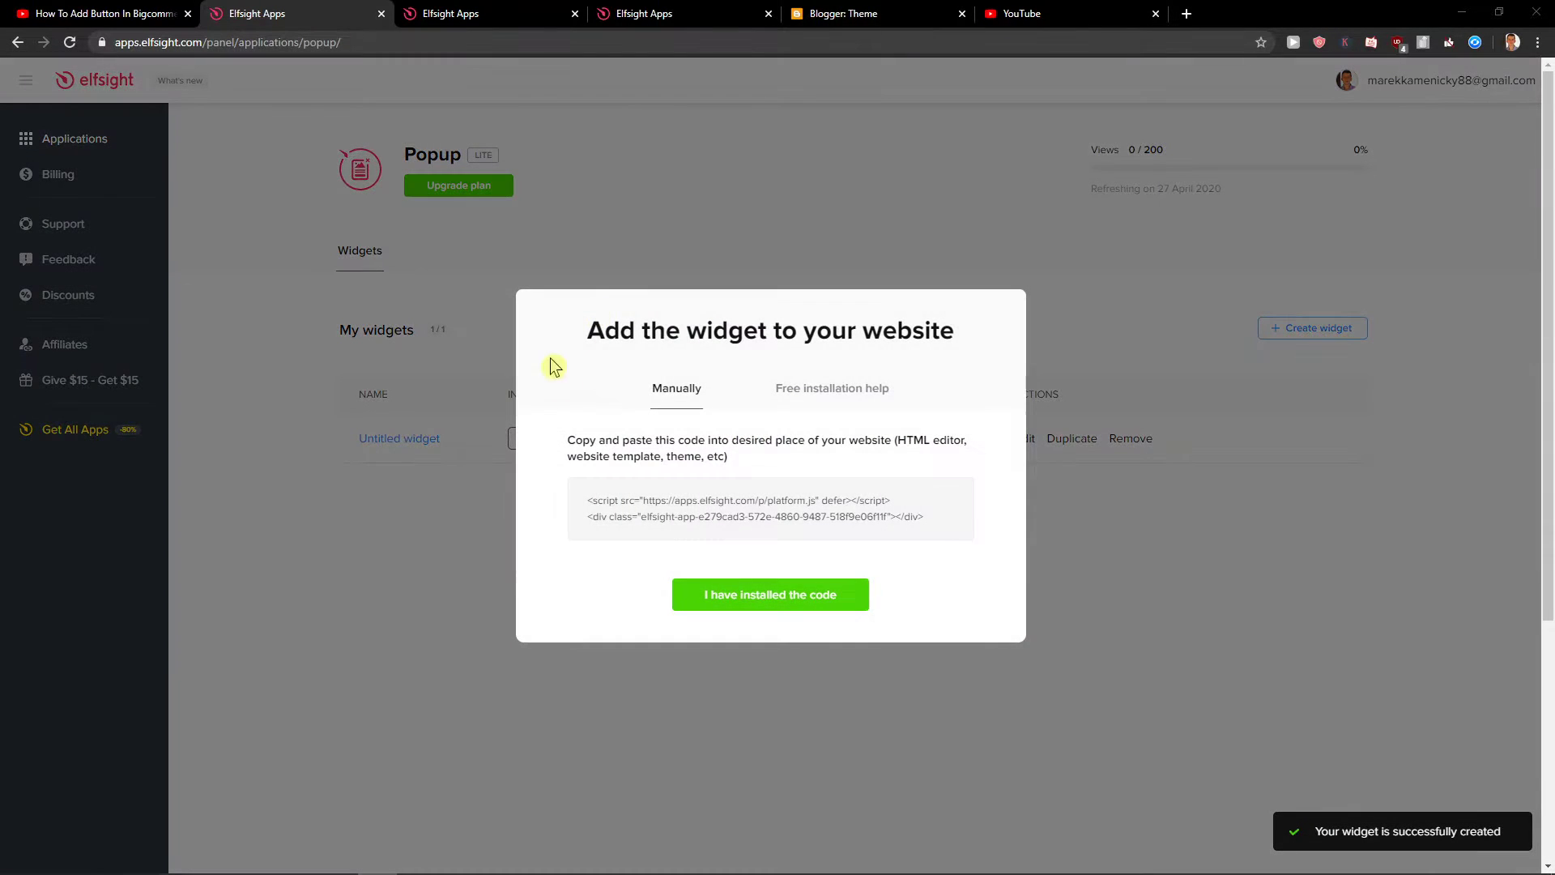
Close the spare Elfsight tab and compare All Apps Pack with Single App pricing
left_click(559, 14)
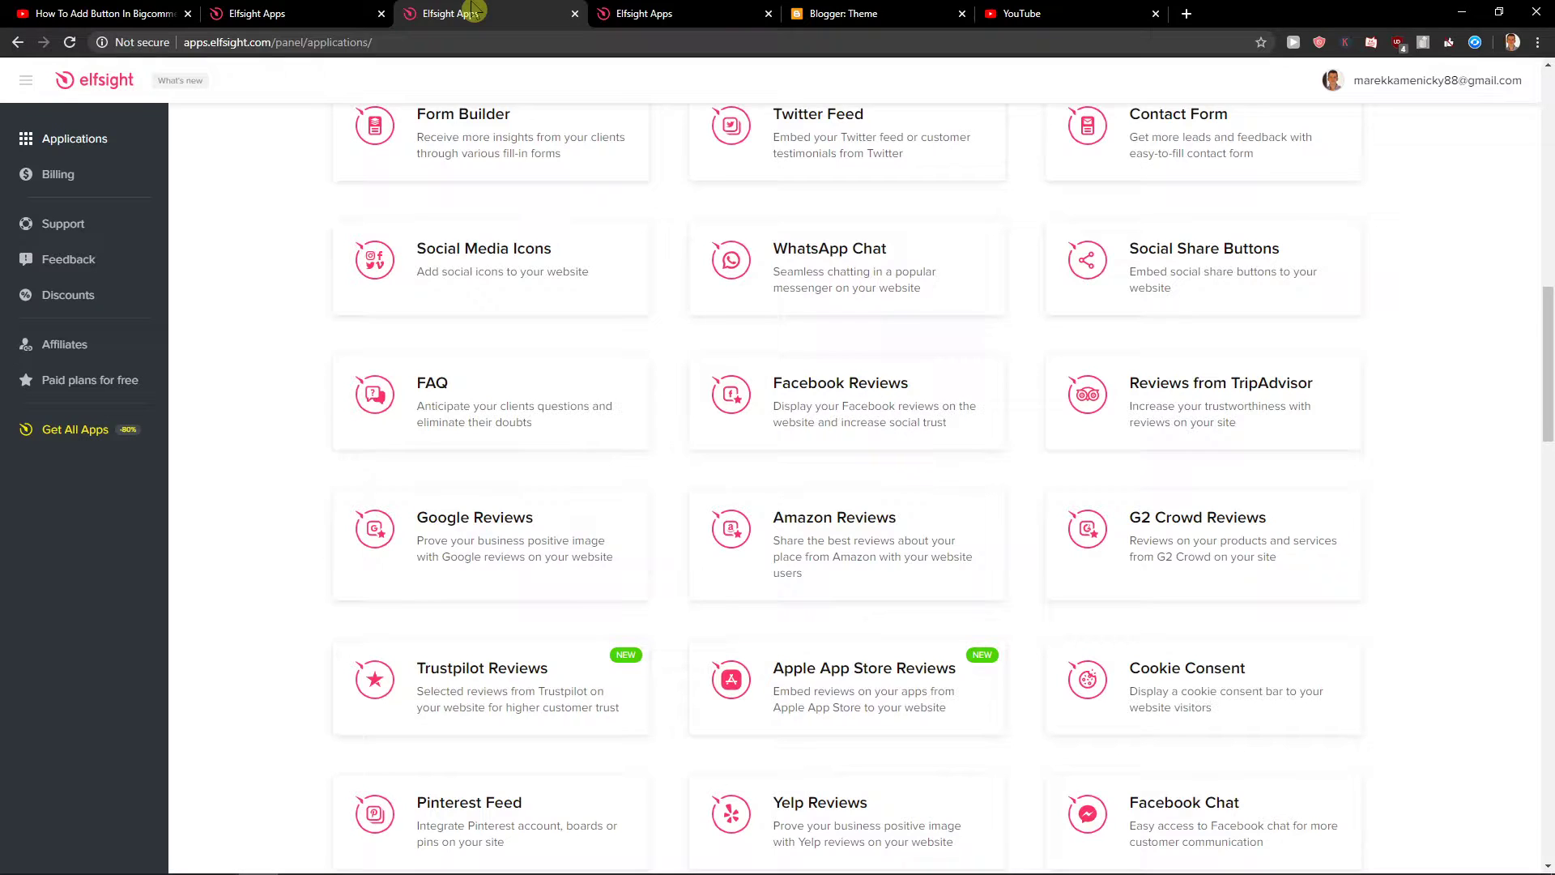
left_click(592, 17)
left_click(576, 15)
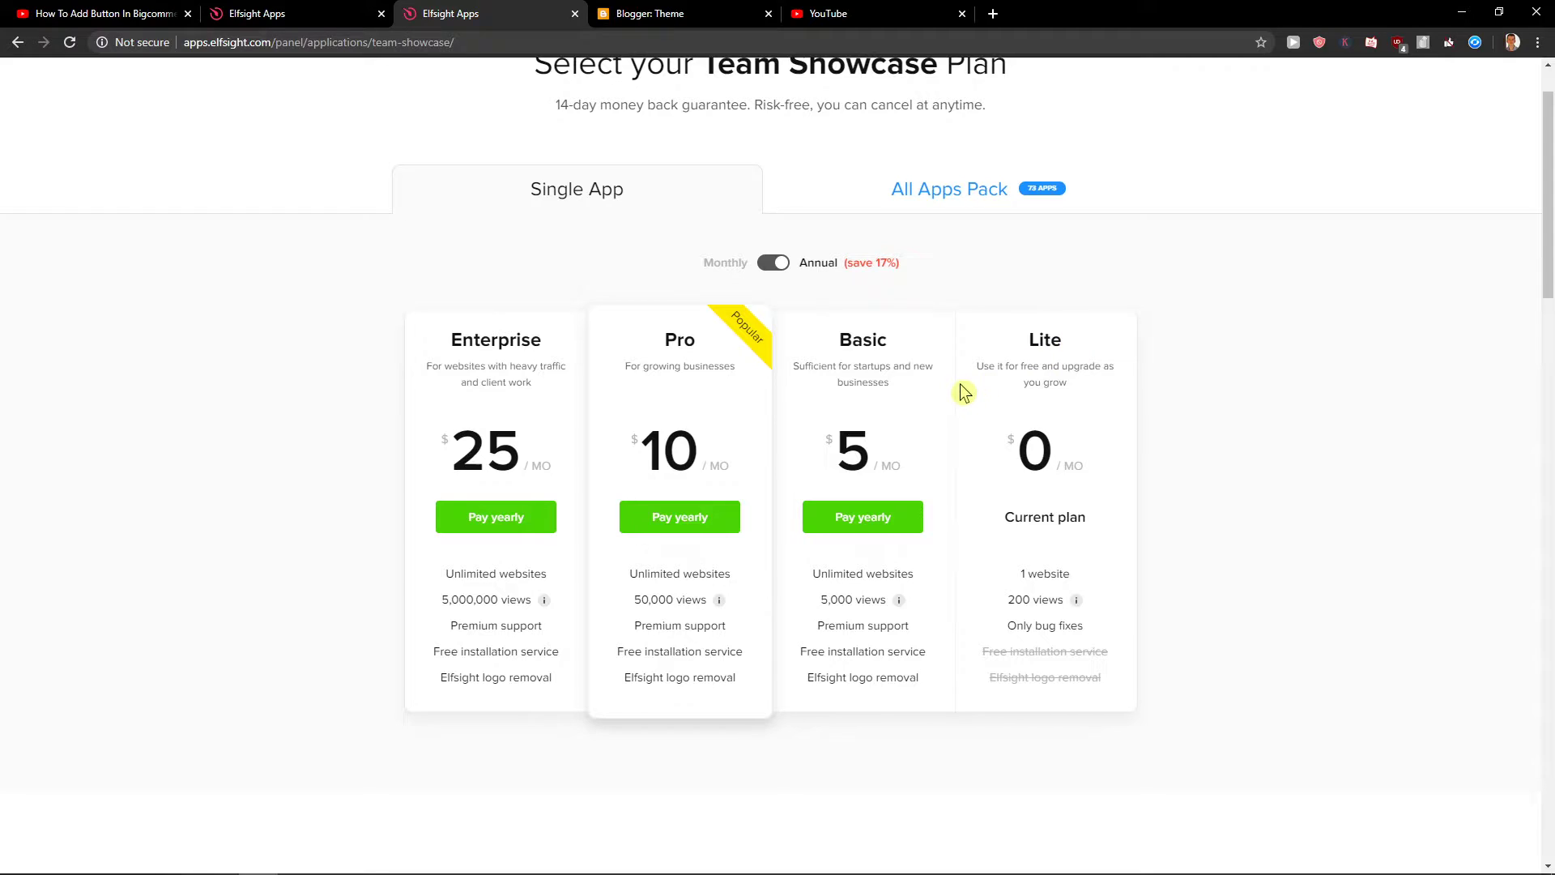
left_click(908, 209)
left_click(577, 190)
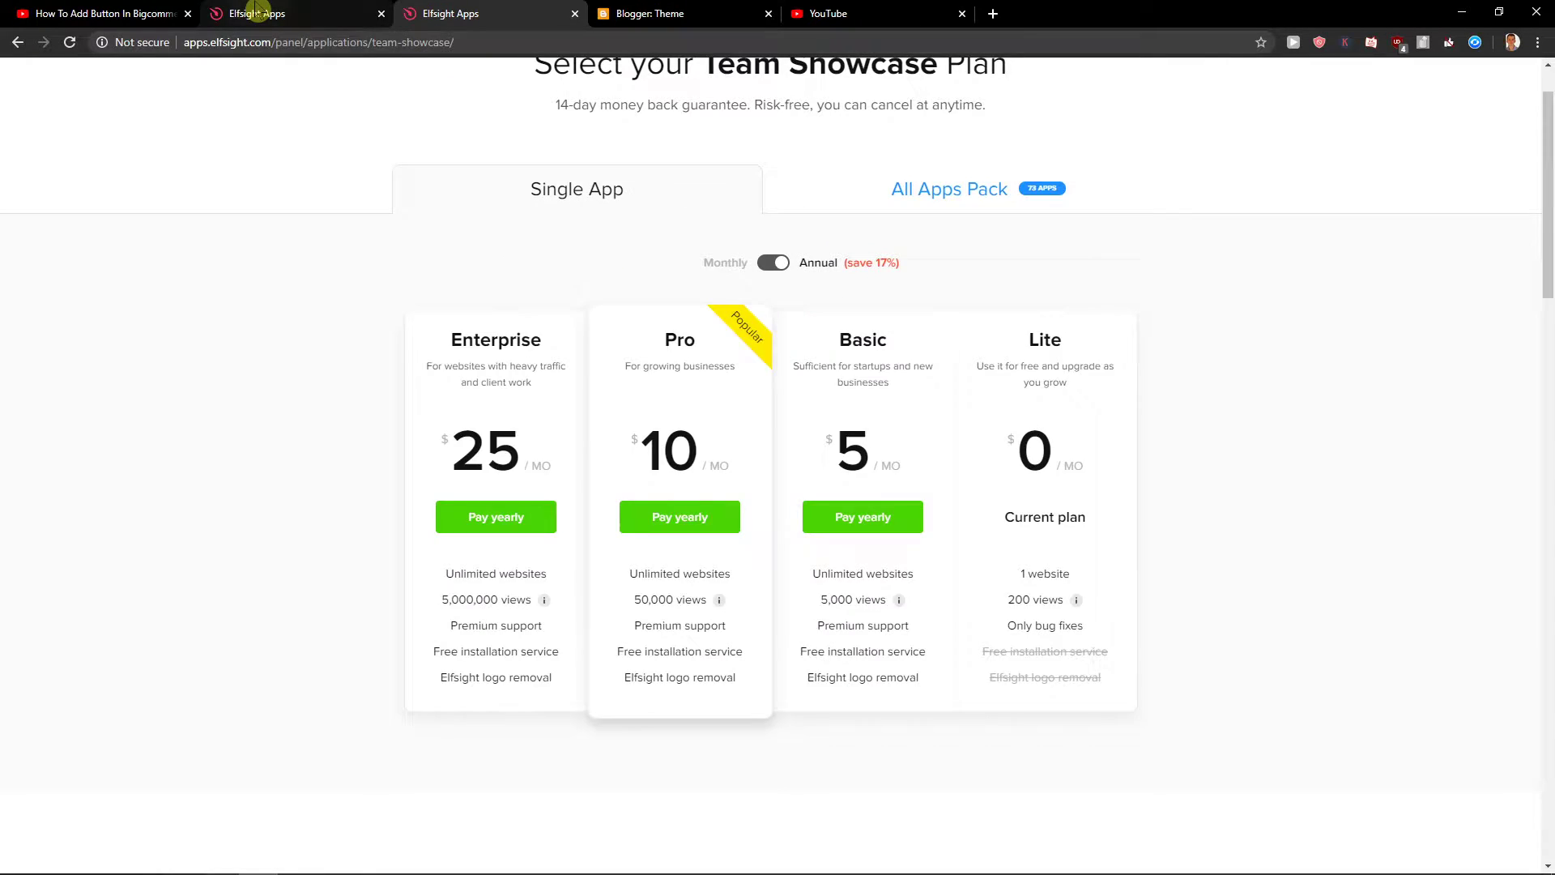
left_click(259, 14)
Open Edit HTML for the current Blogger theme and scroll through the template code
left_click(669, 11)
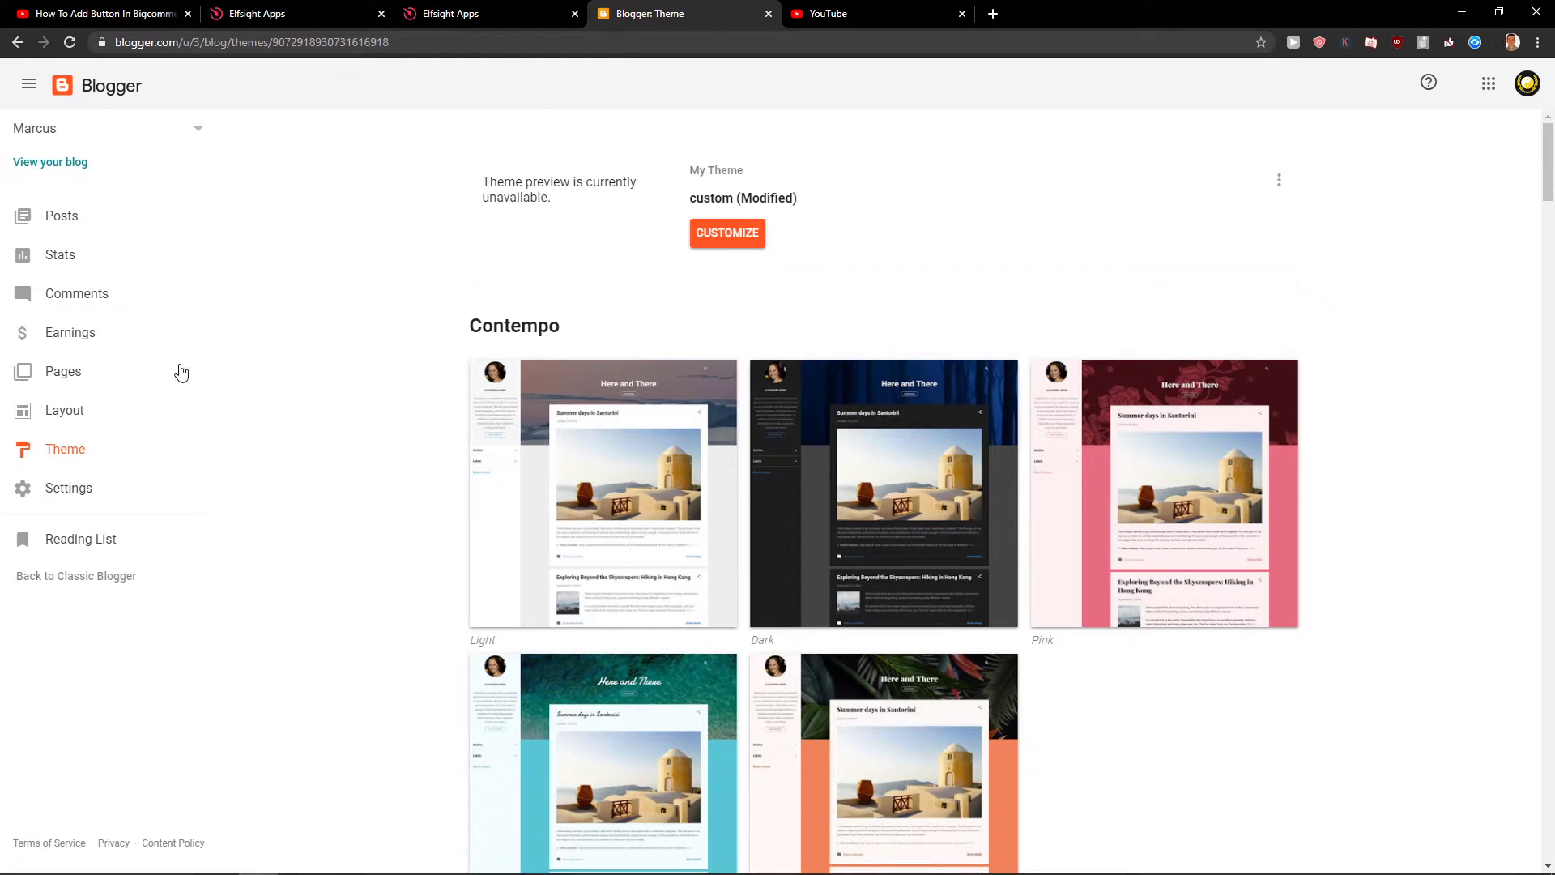
left_click(1279, 180)
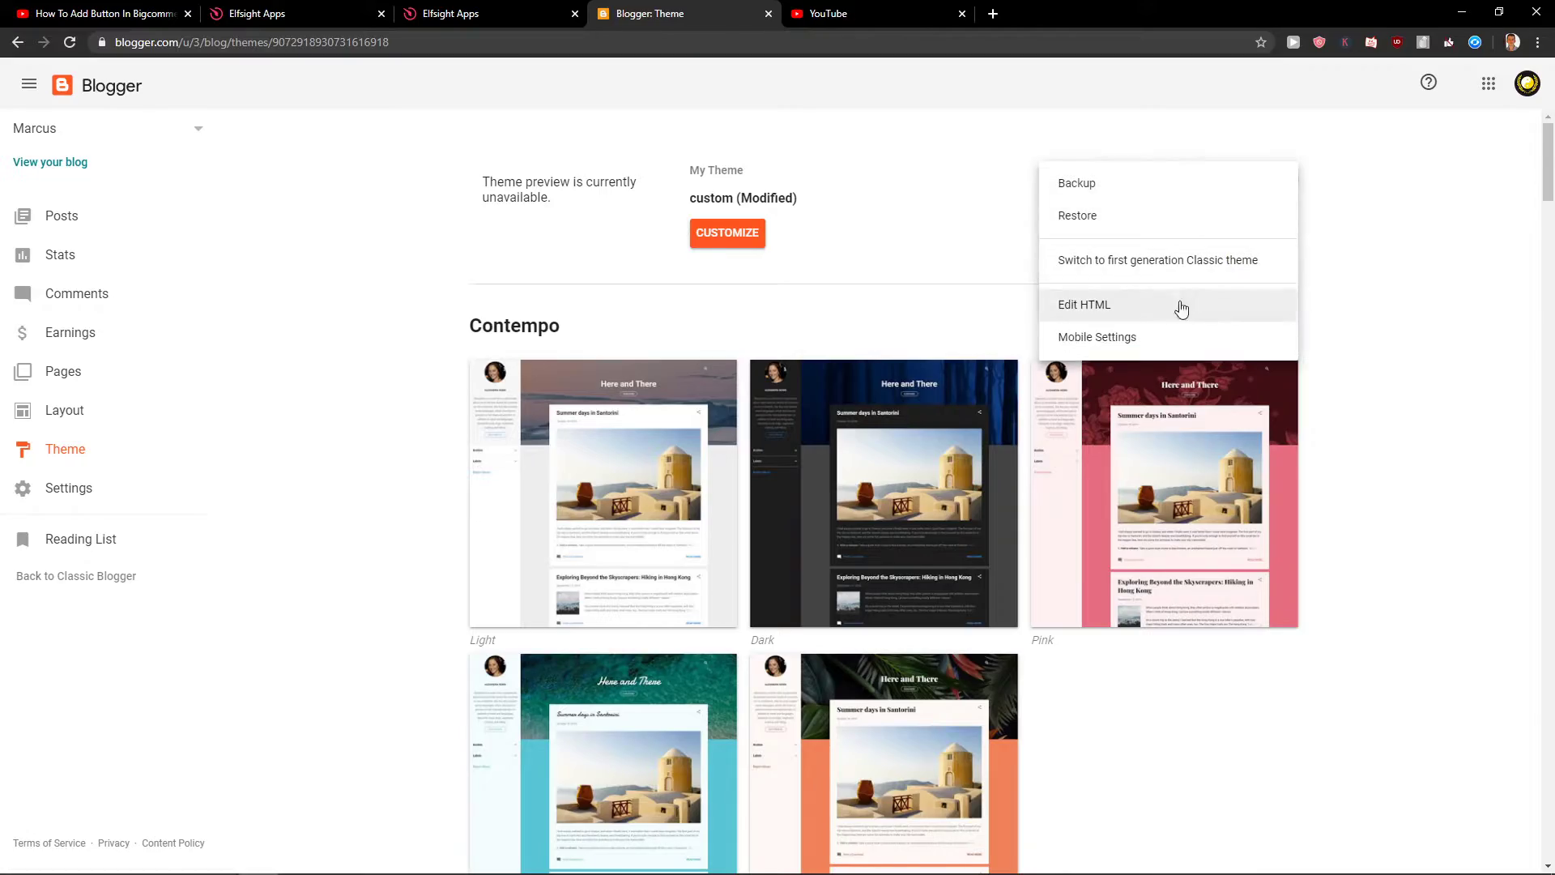
left_click(1152, 313)
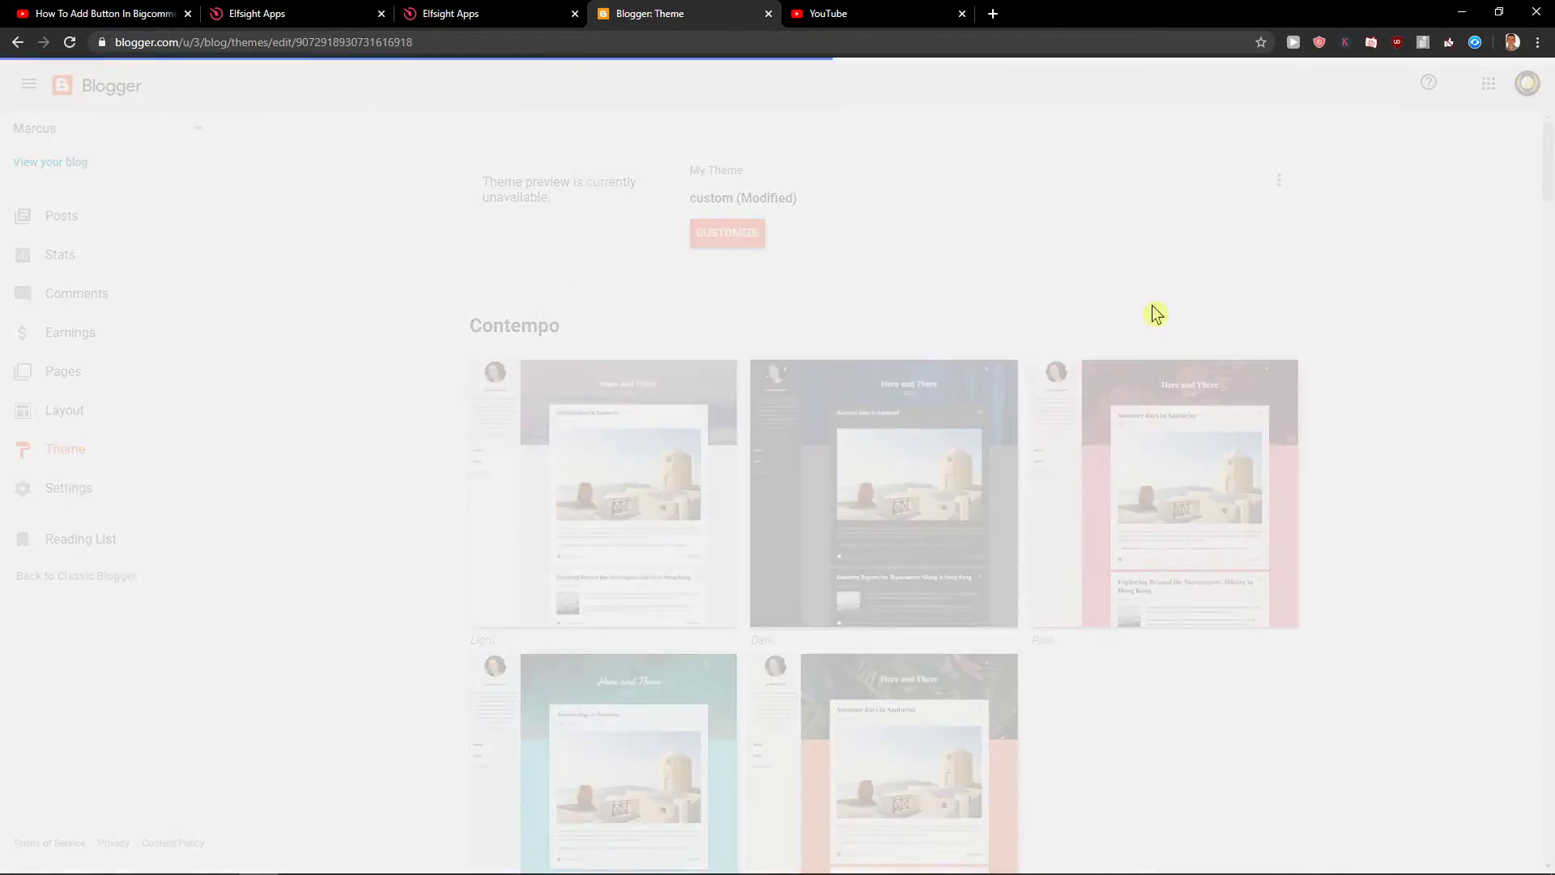
scroll(211, 557, "down", 10)
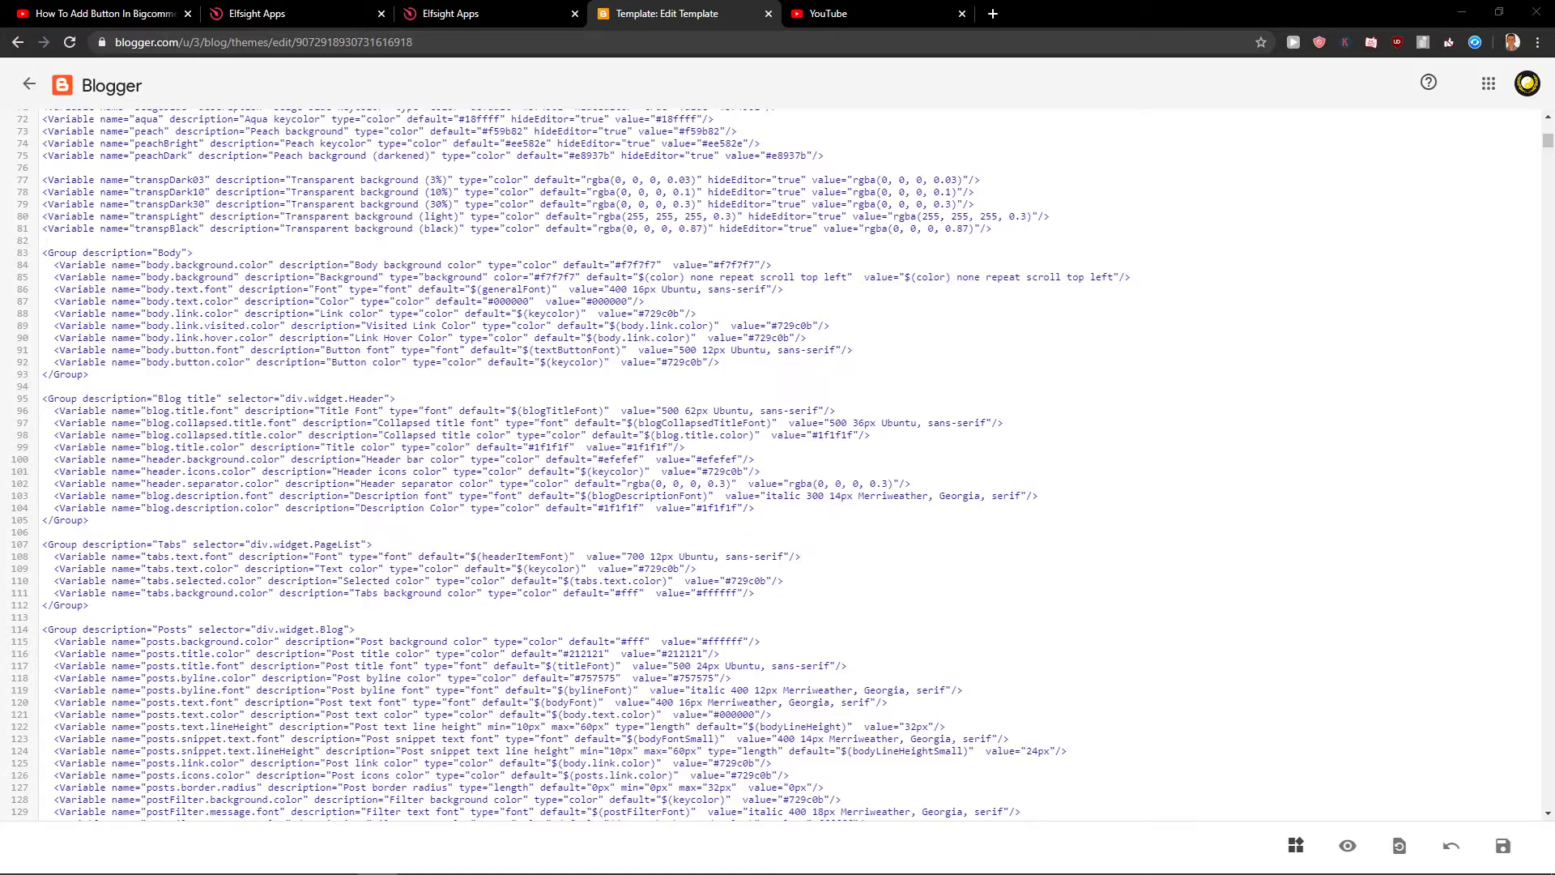
scroll(1503, 522, "down", 20)
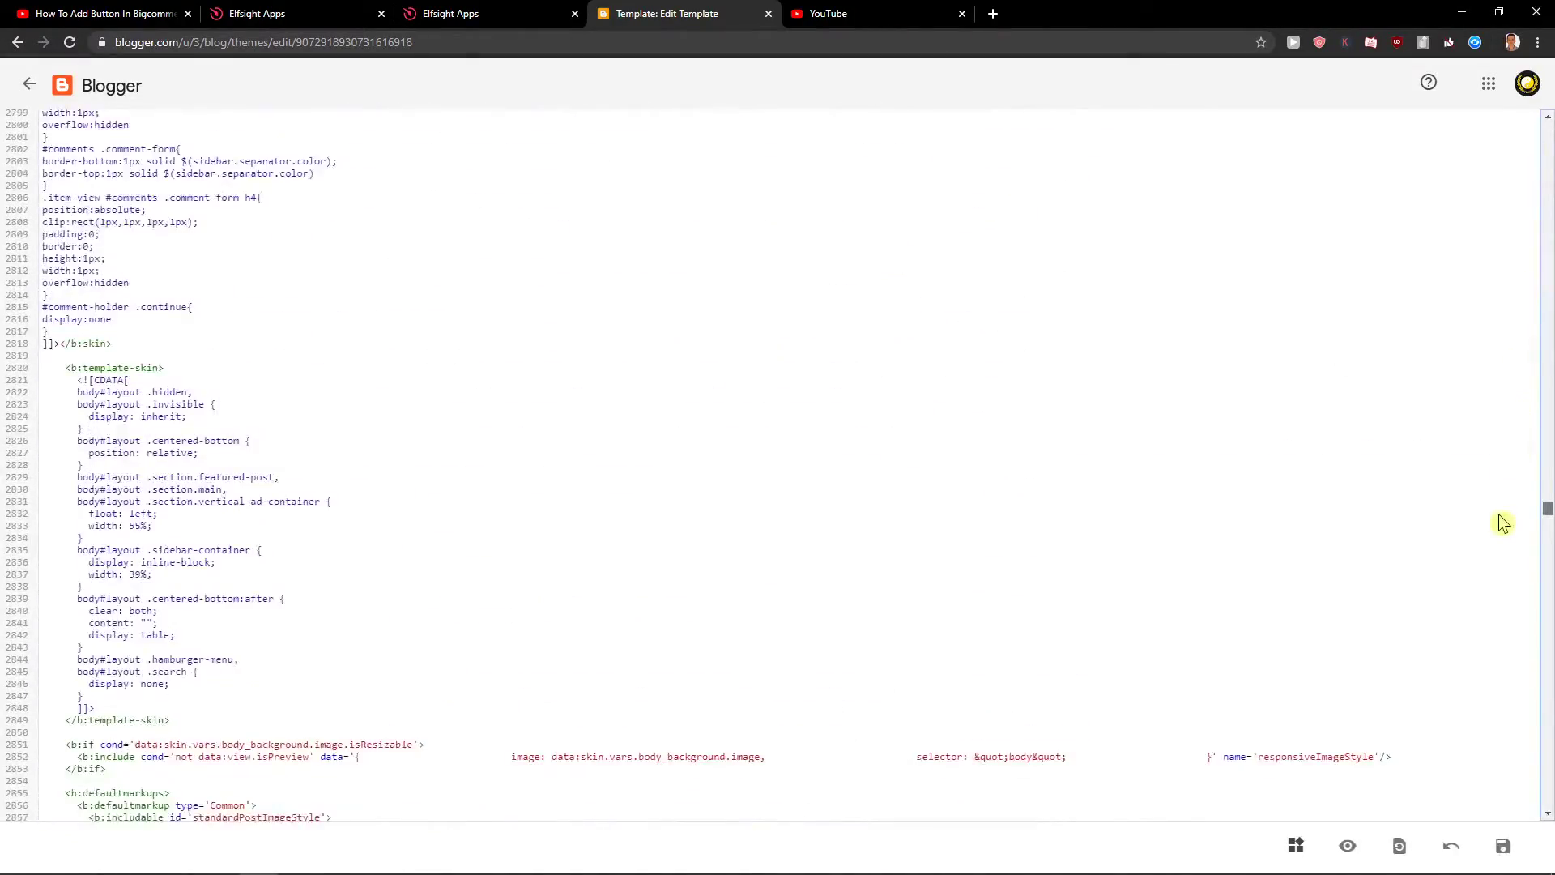
scroll(1502, 522, "down", 20)
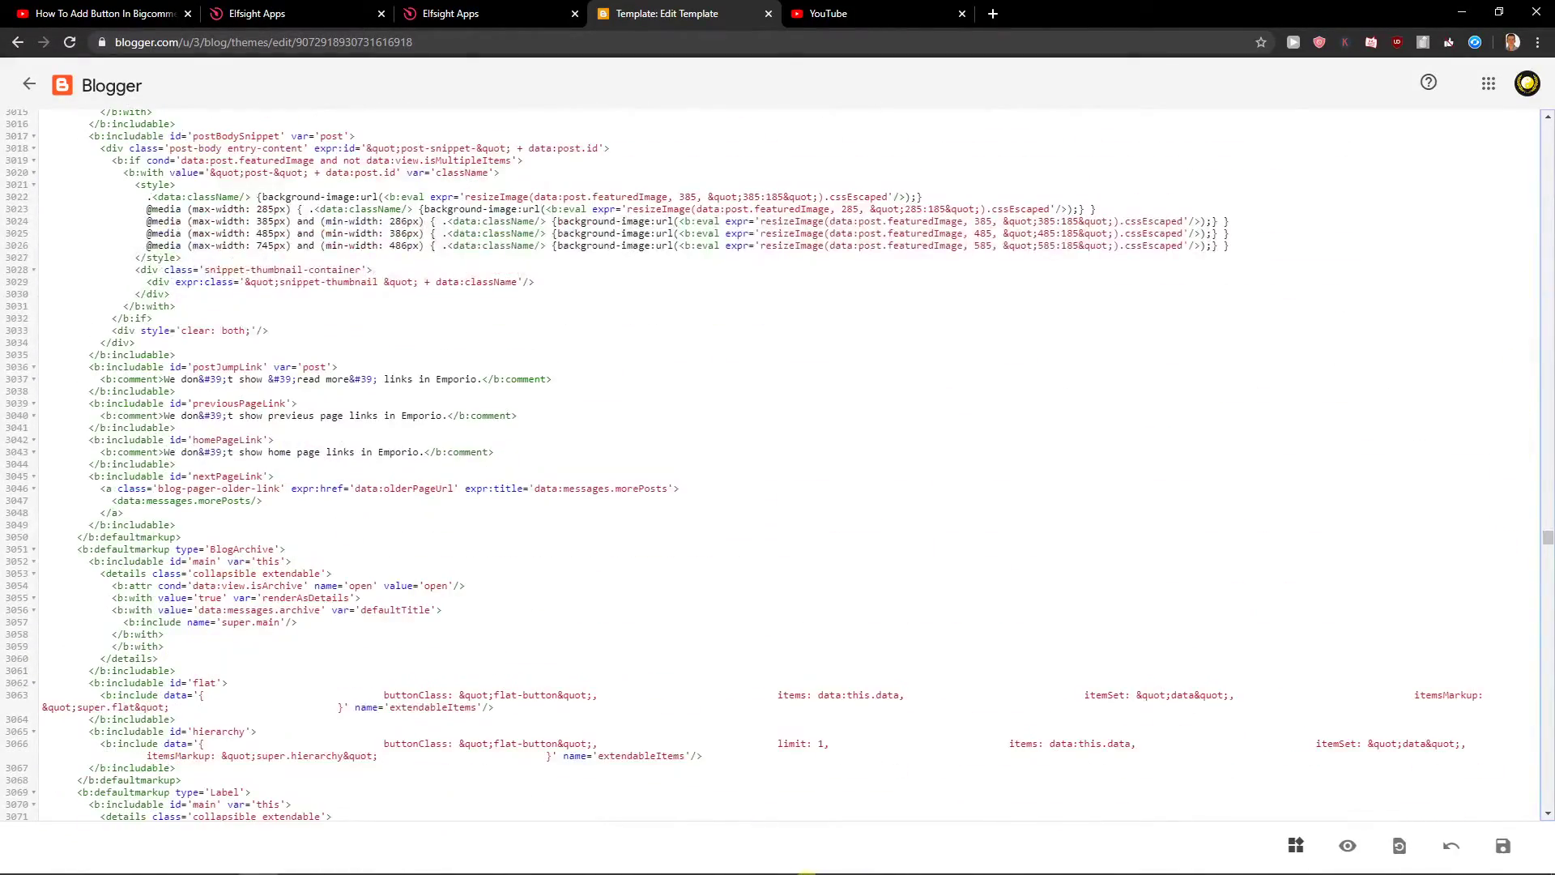
Paste the Elfsight popup snippet on a new line after <div class='page'> and save the template
left_click(994, 472)
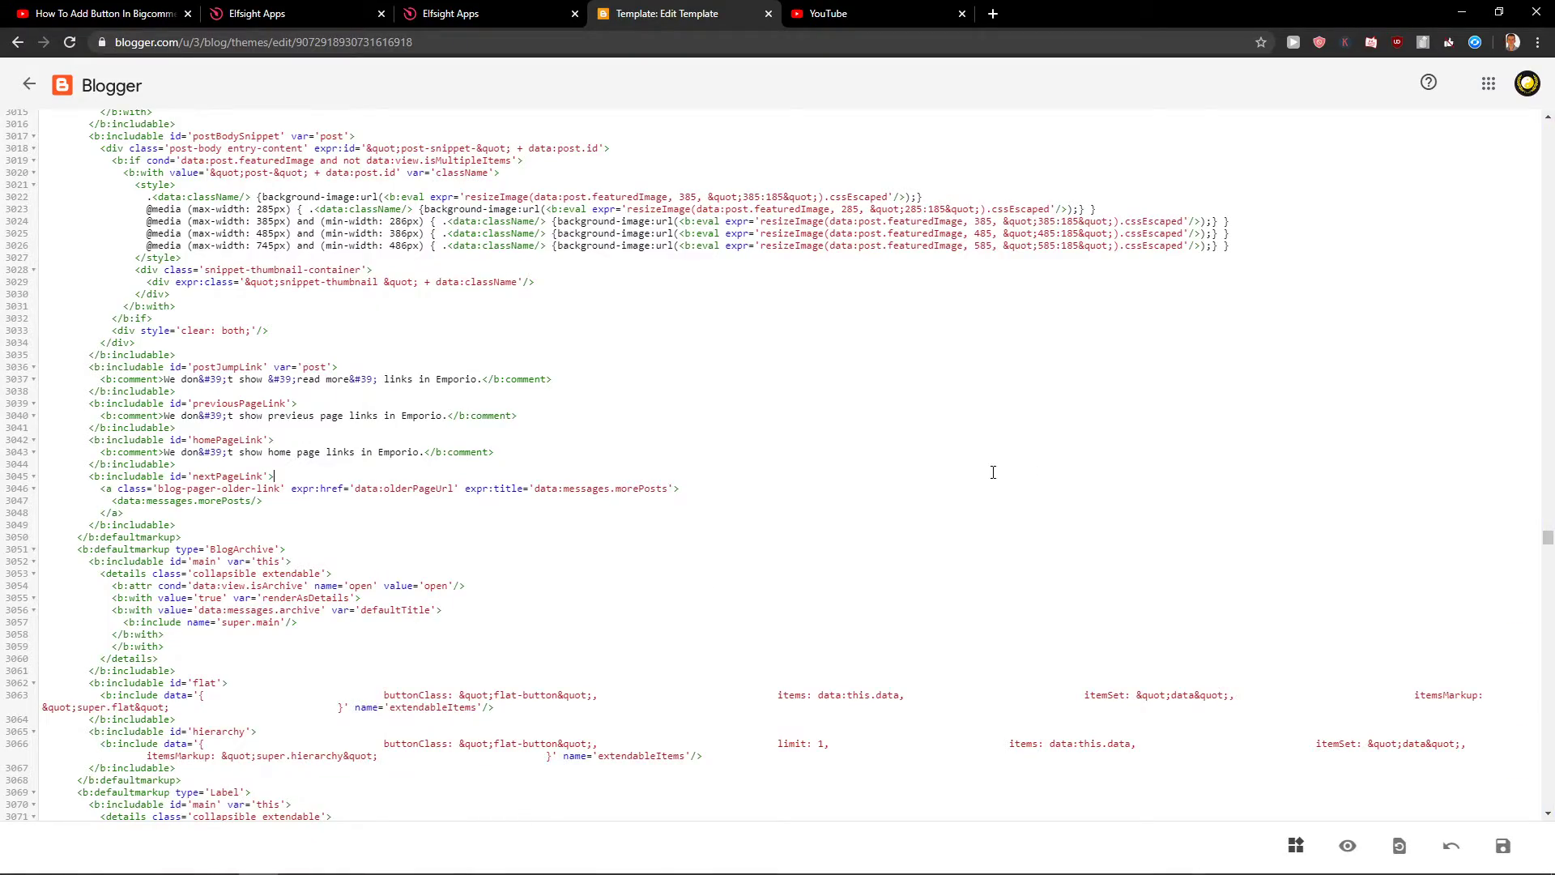
scroll(993, 472, "down", 20)
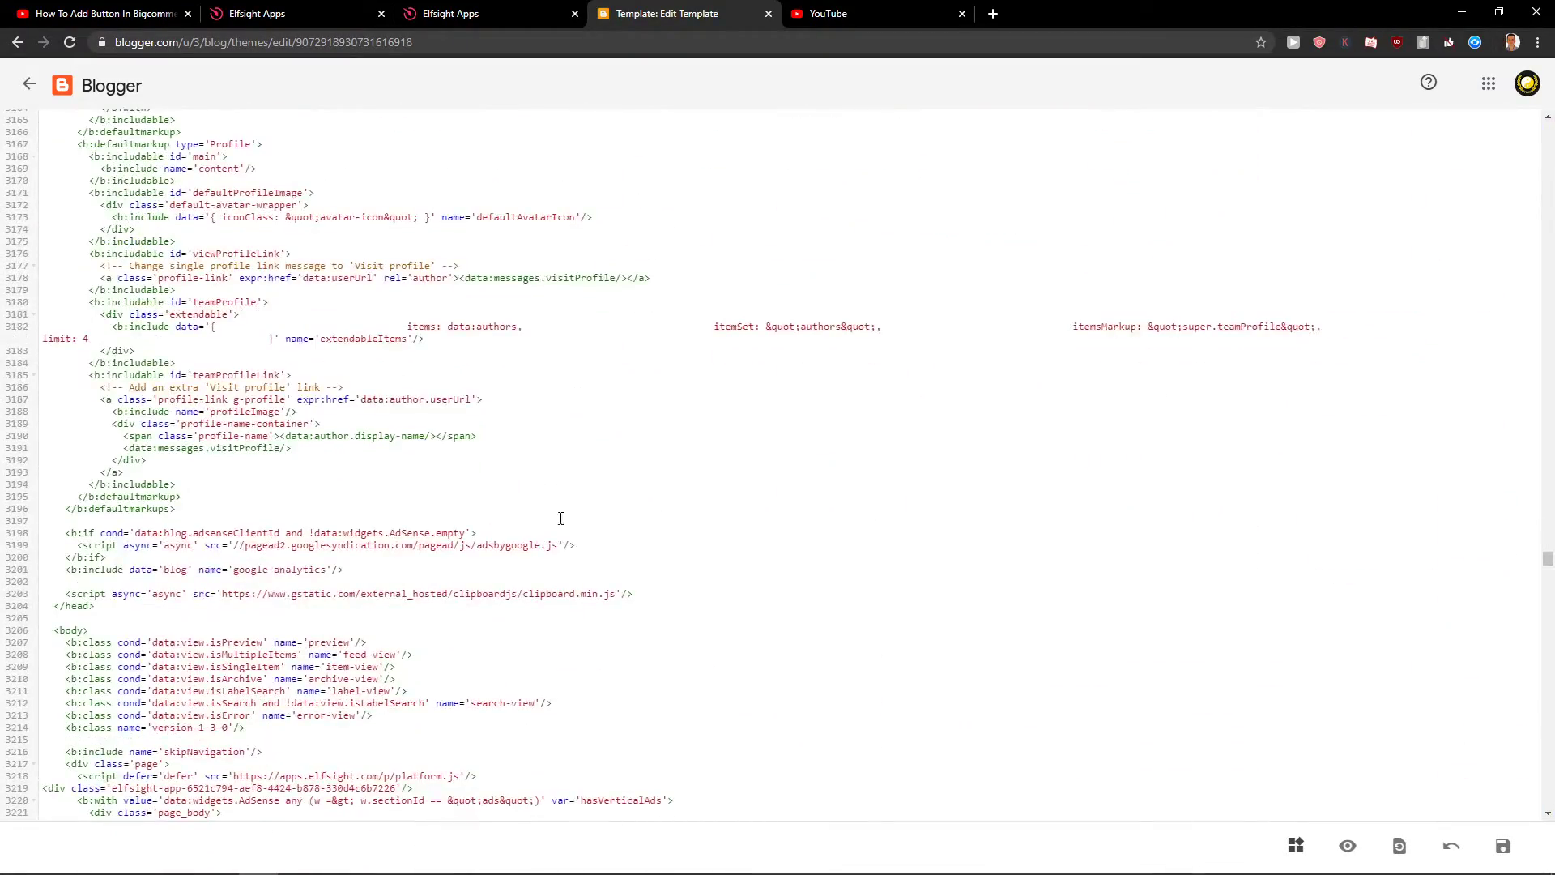
scroll(560, 519, "down", 2)
left_click(75, 608)
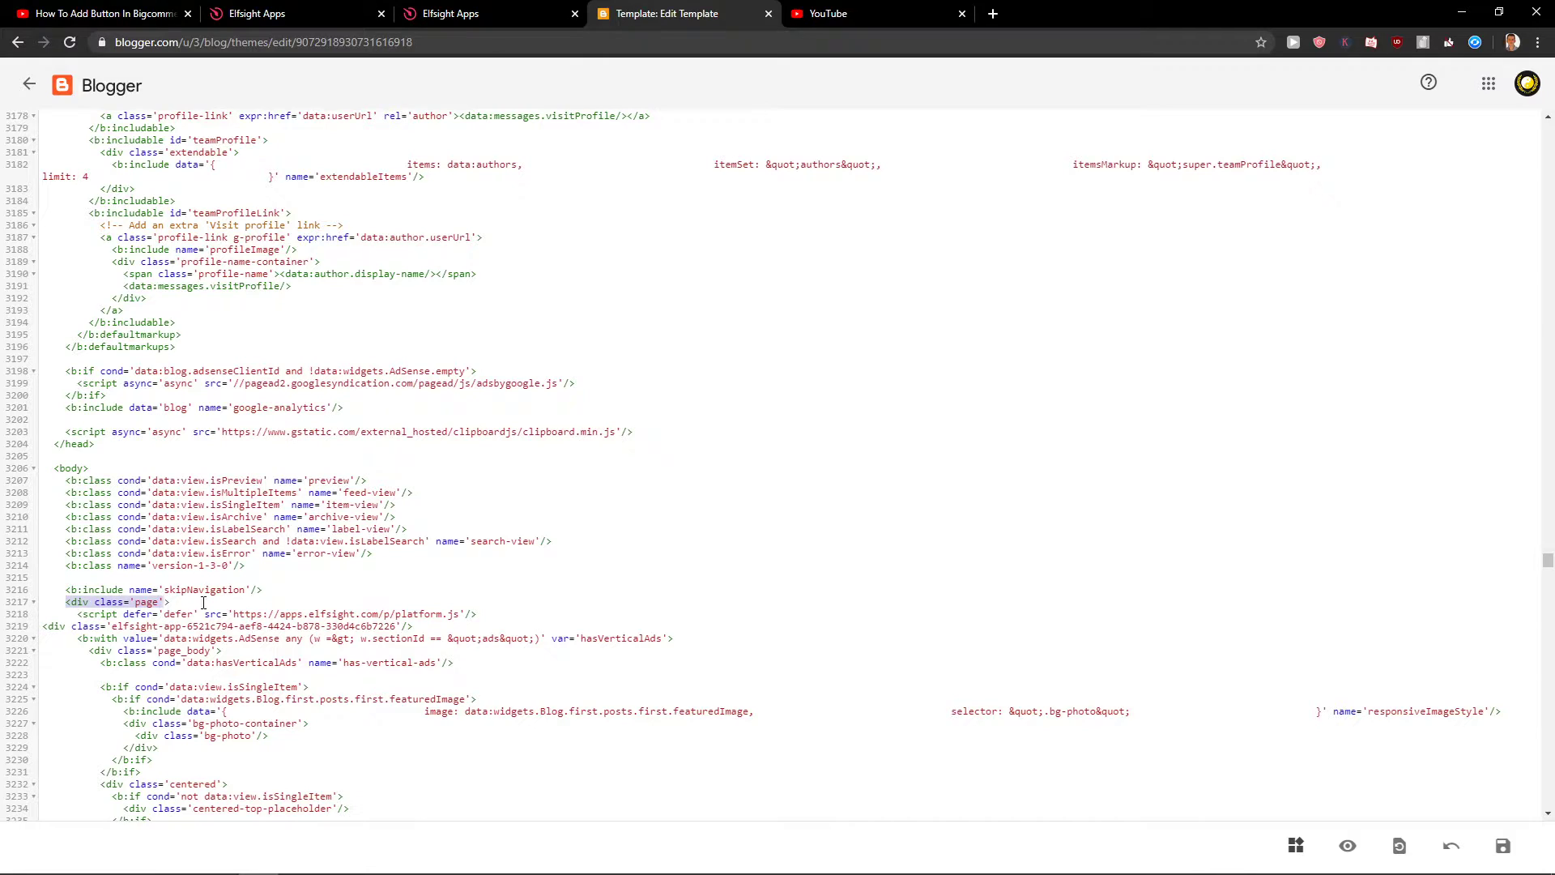
left_click(204, 603)
left_click(63, 600)
left_click(217, 604)
key("Return")
key("ctrl+v")
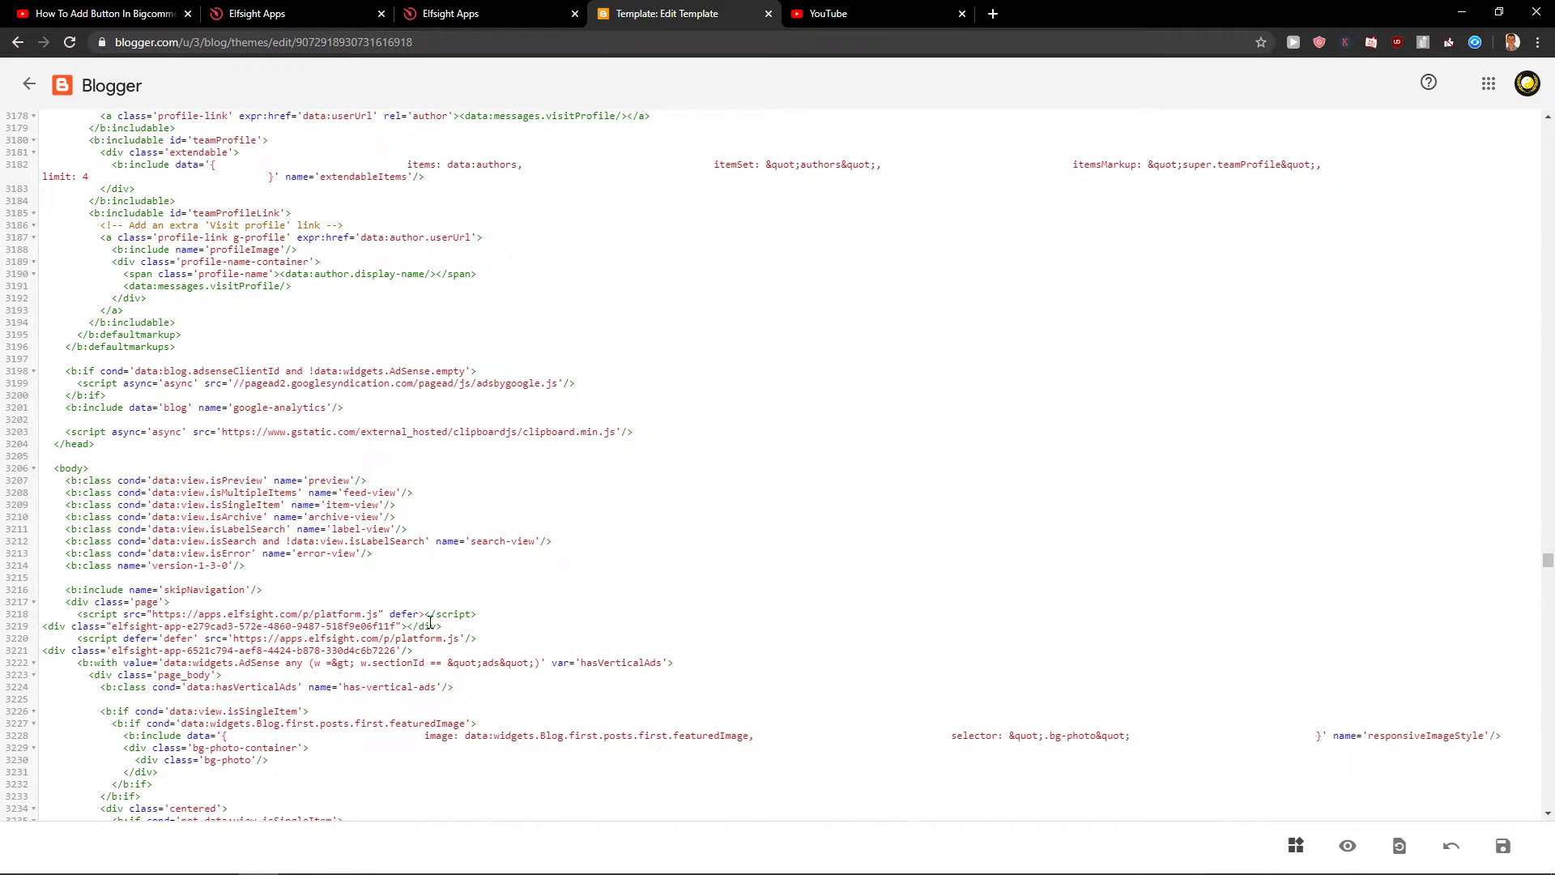
left_click_drag(442, 625, 142, 580)
left_click(1499, 847)
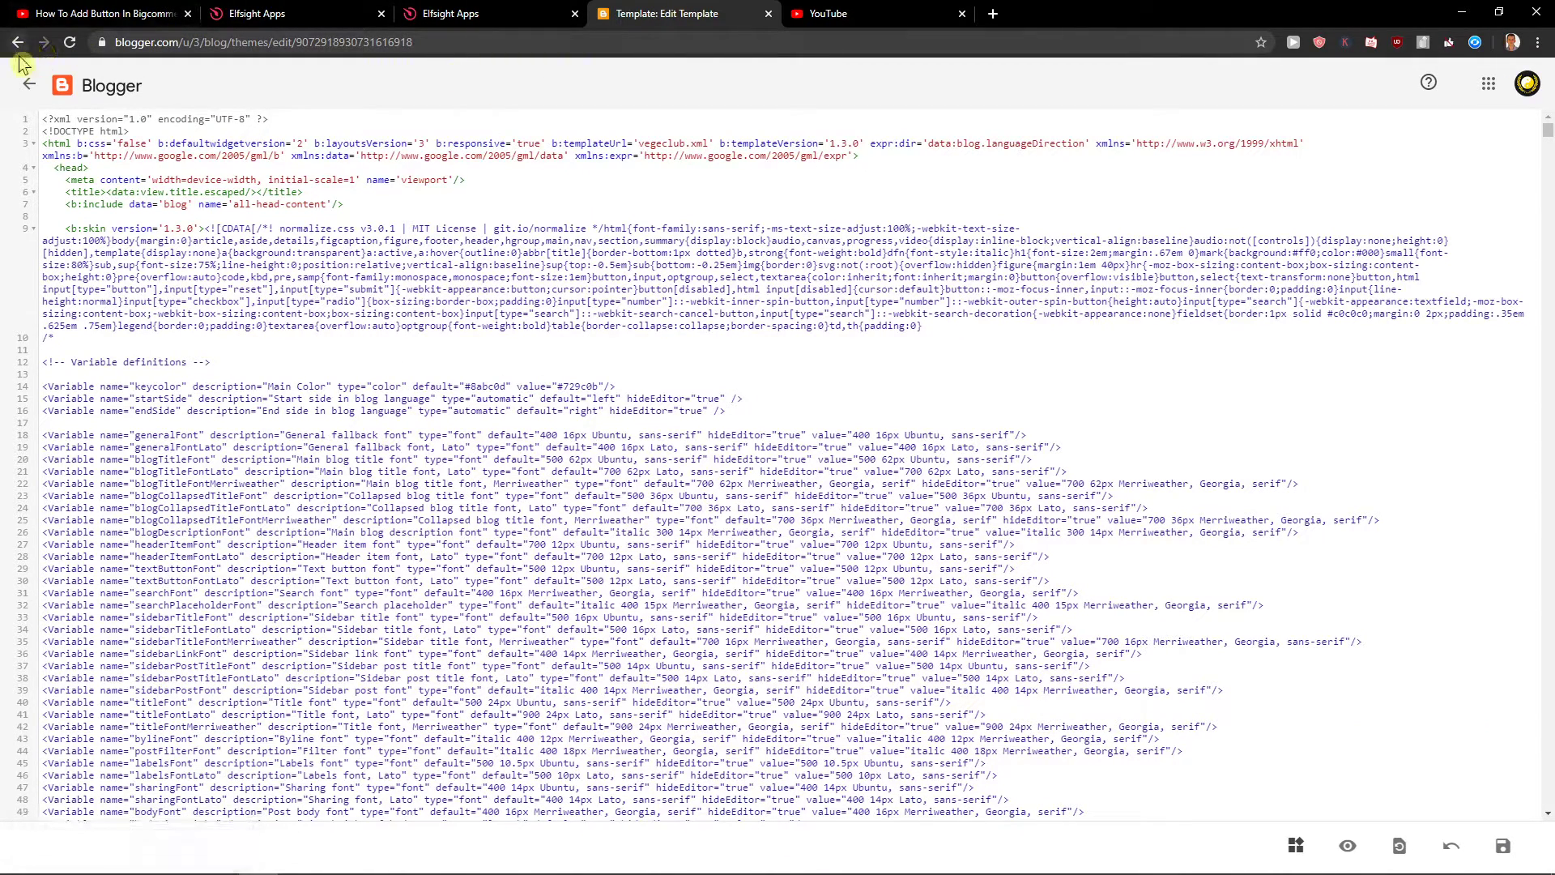
Preview the blog in the theme customizer, confirm the orange Newsletter popup appears, and close it
left_click(27, 87)
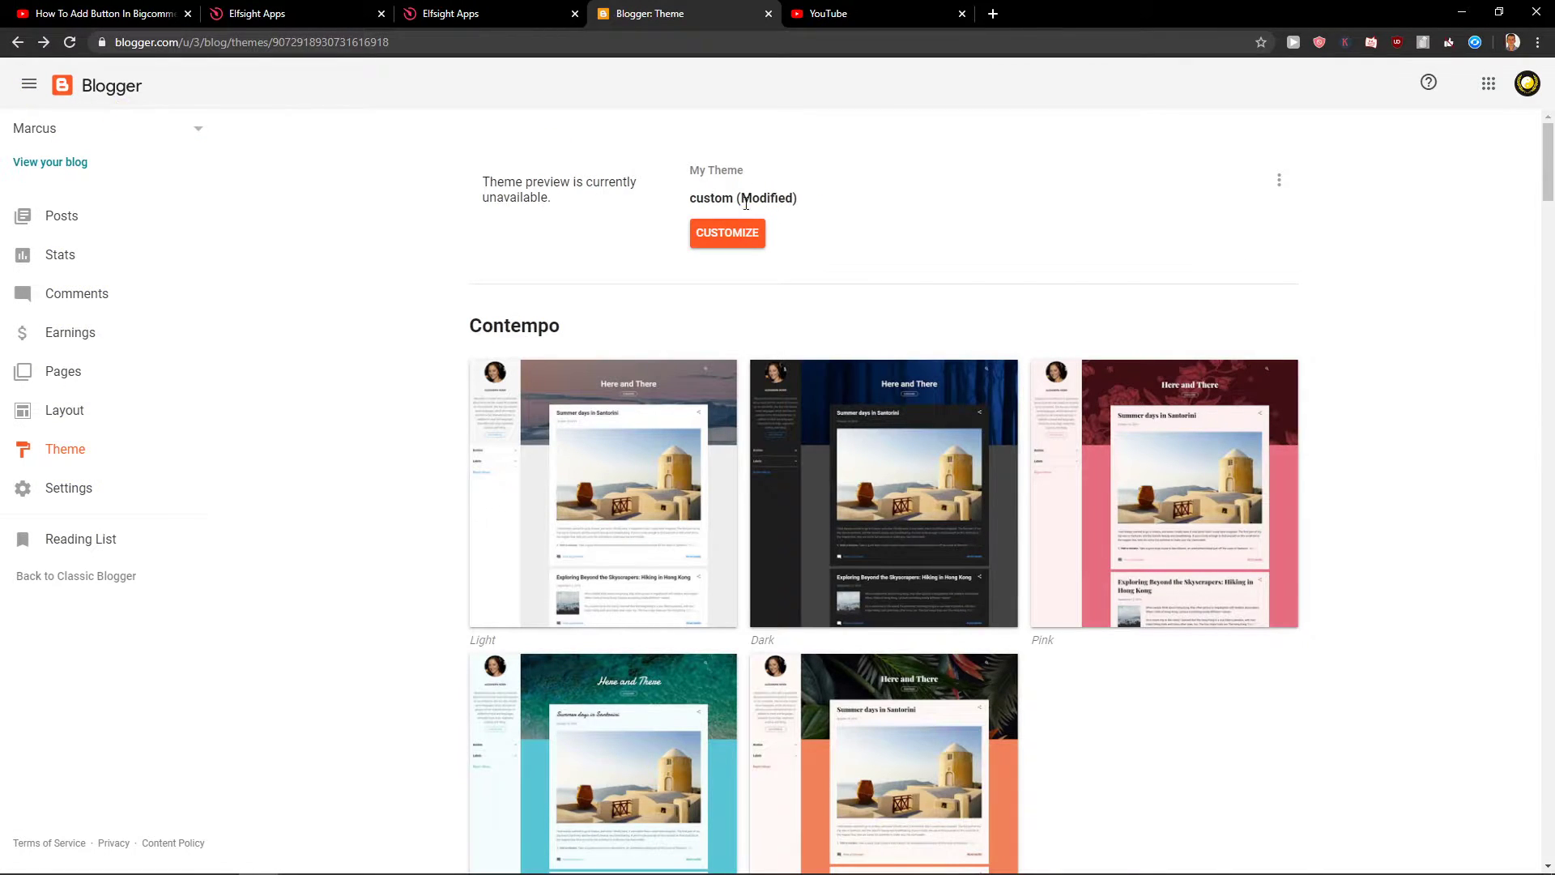
left_click(735, 242)
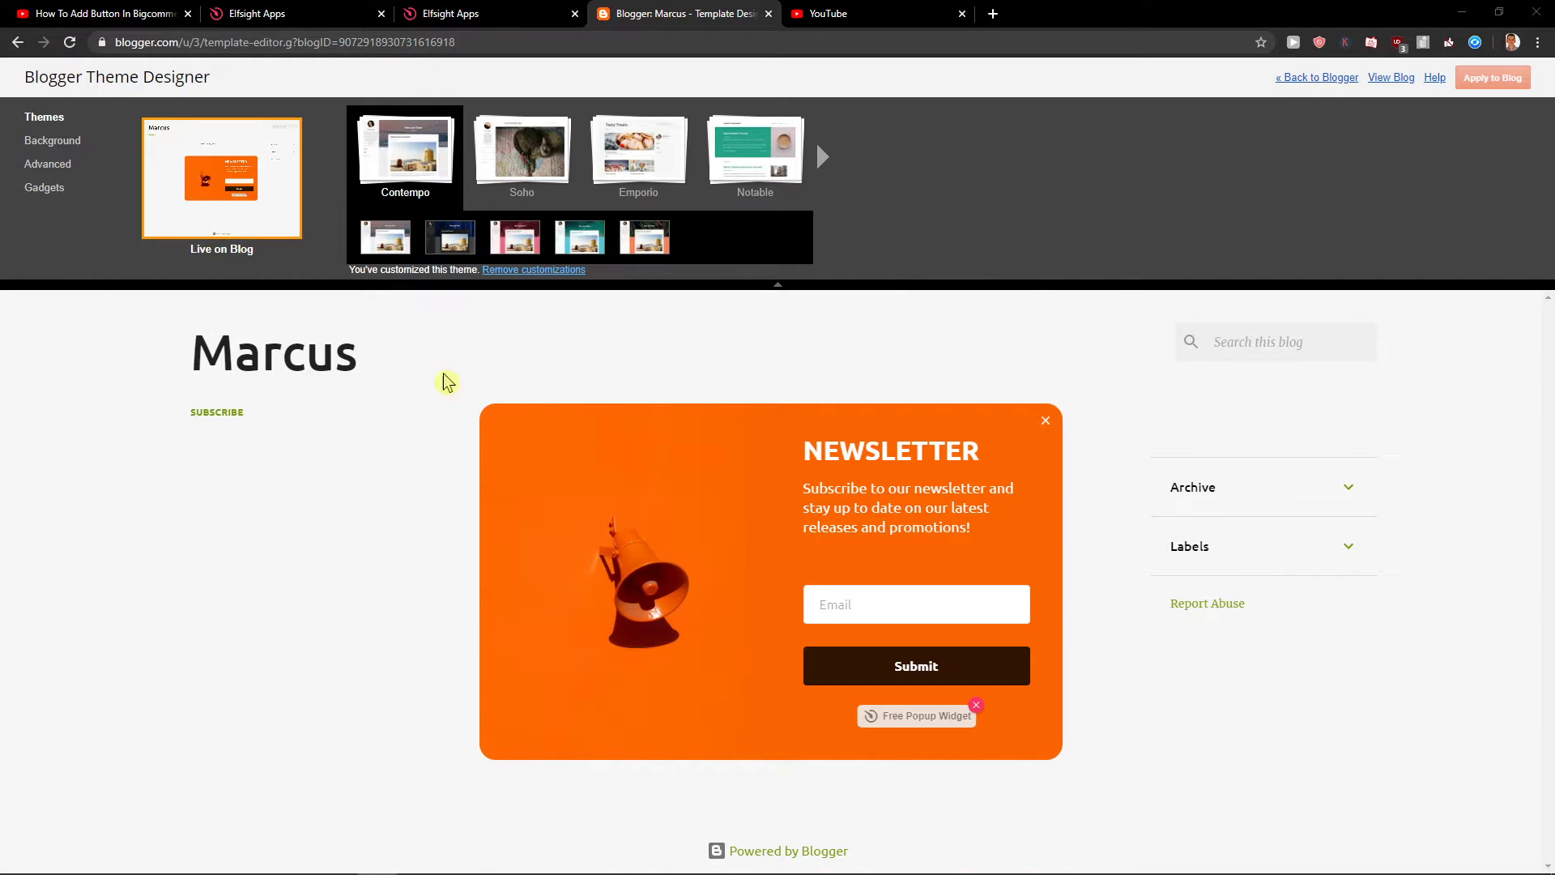
left_click(347, 531)
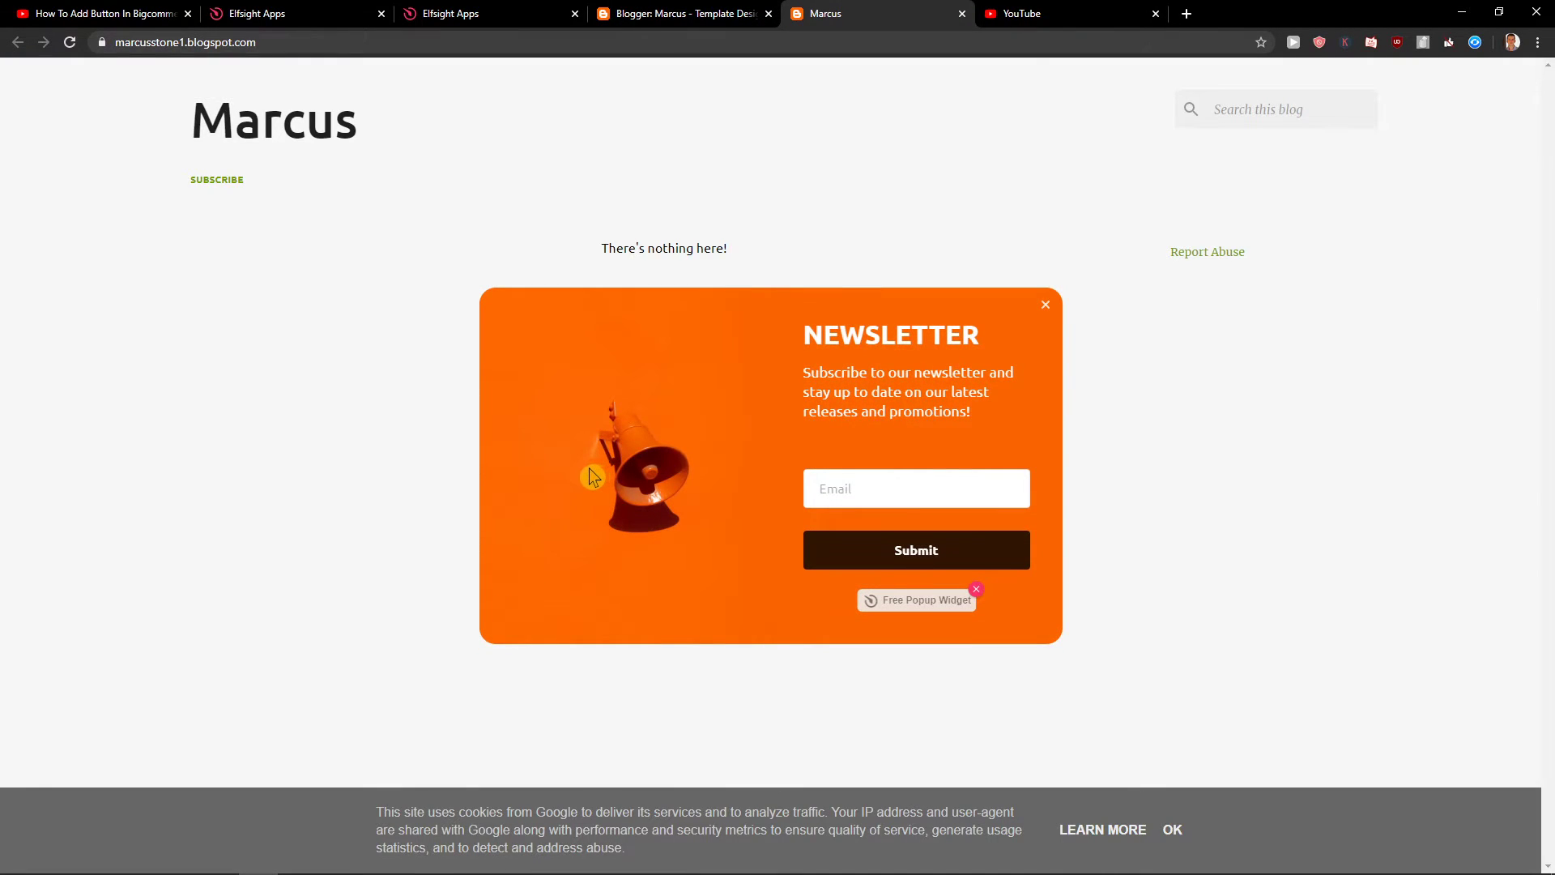
Back in the Elfsight dashboard, dismiss the install-code dialog and reopen the popup widget for editing
left_click(299, 13)
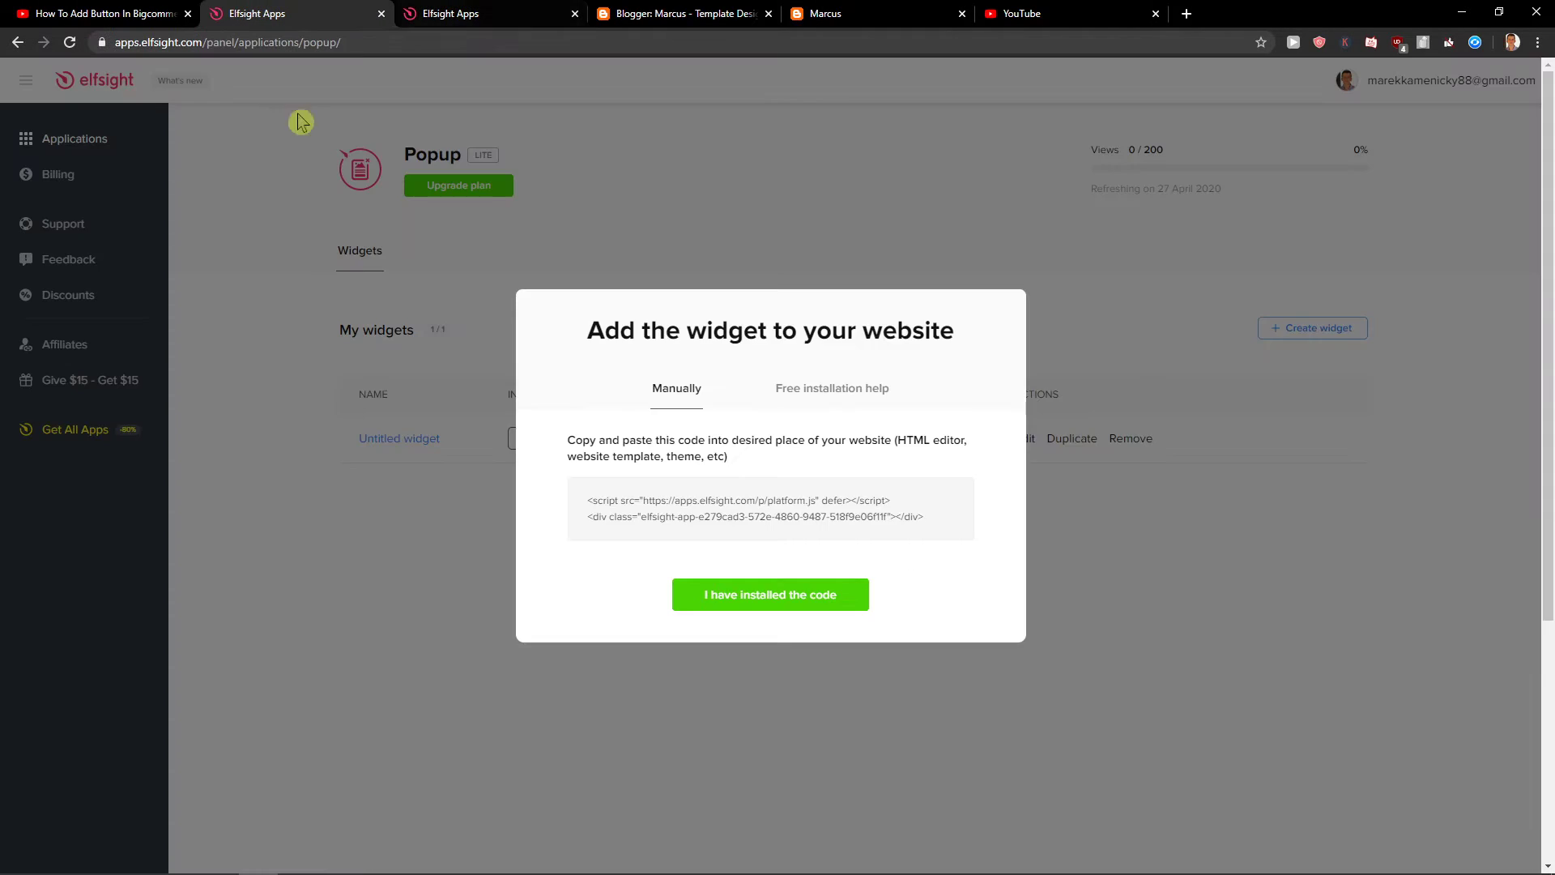
left_click(350, 454)
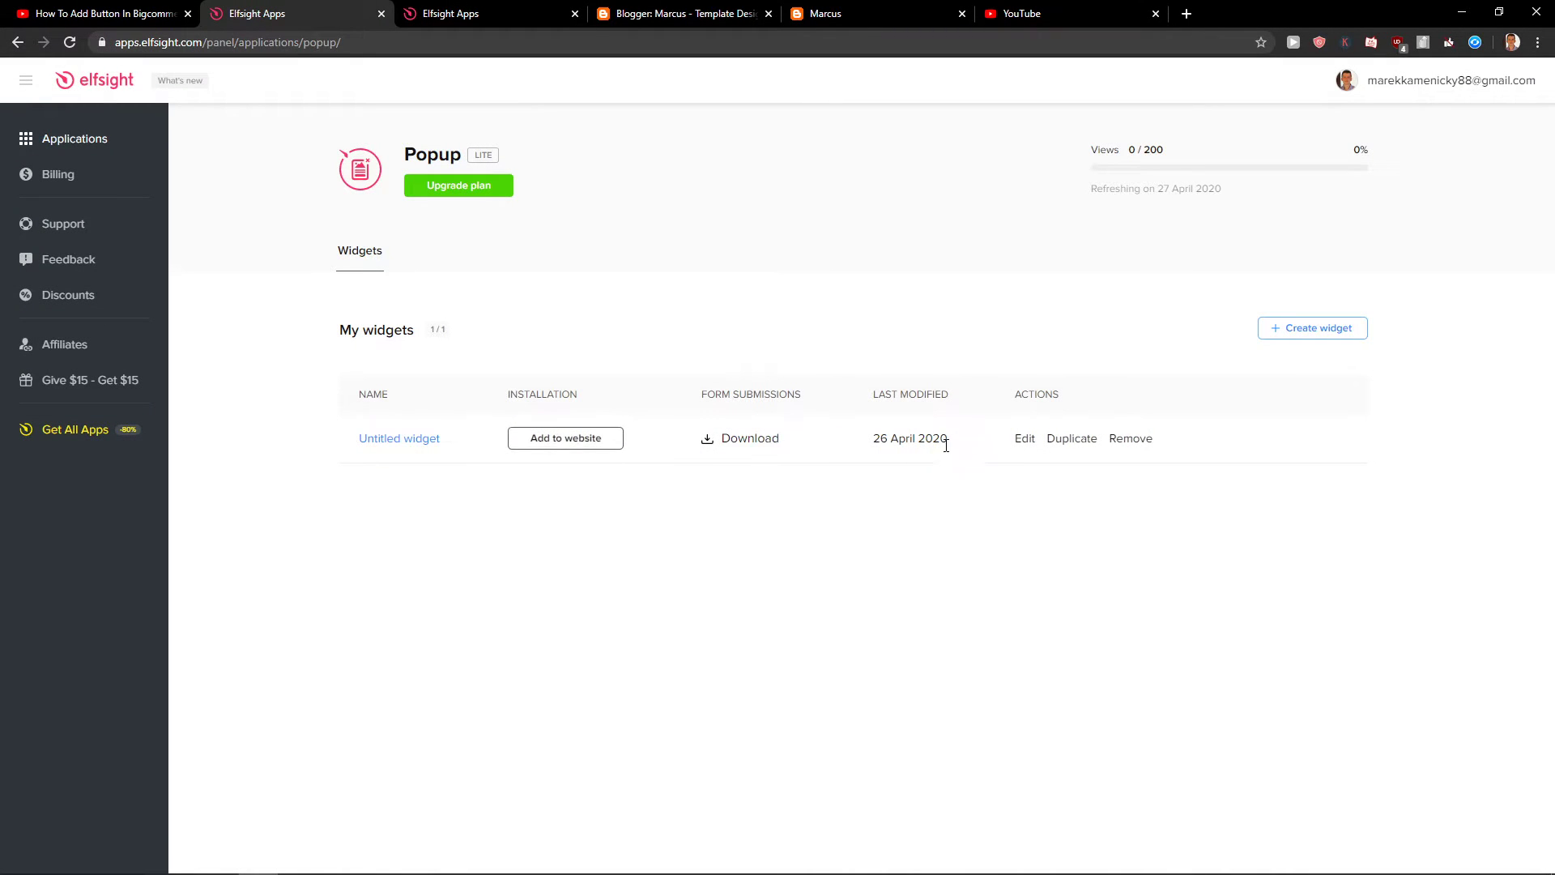
left_click(1025, 438)
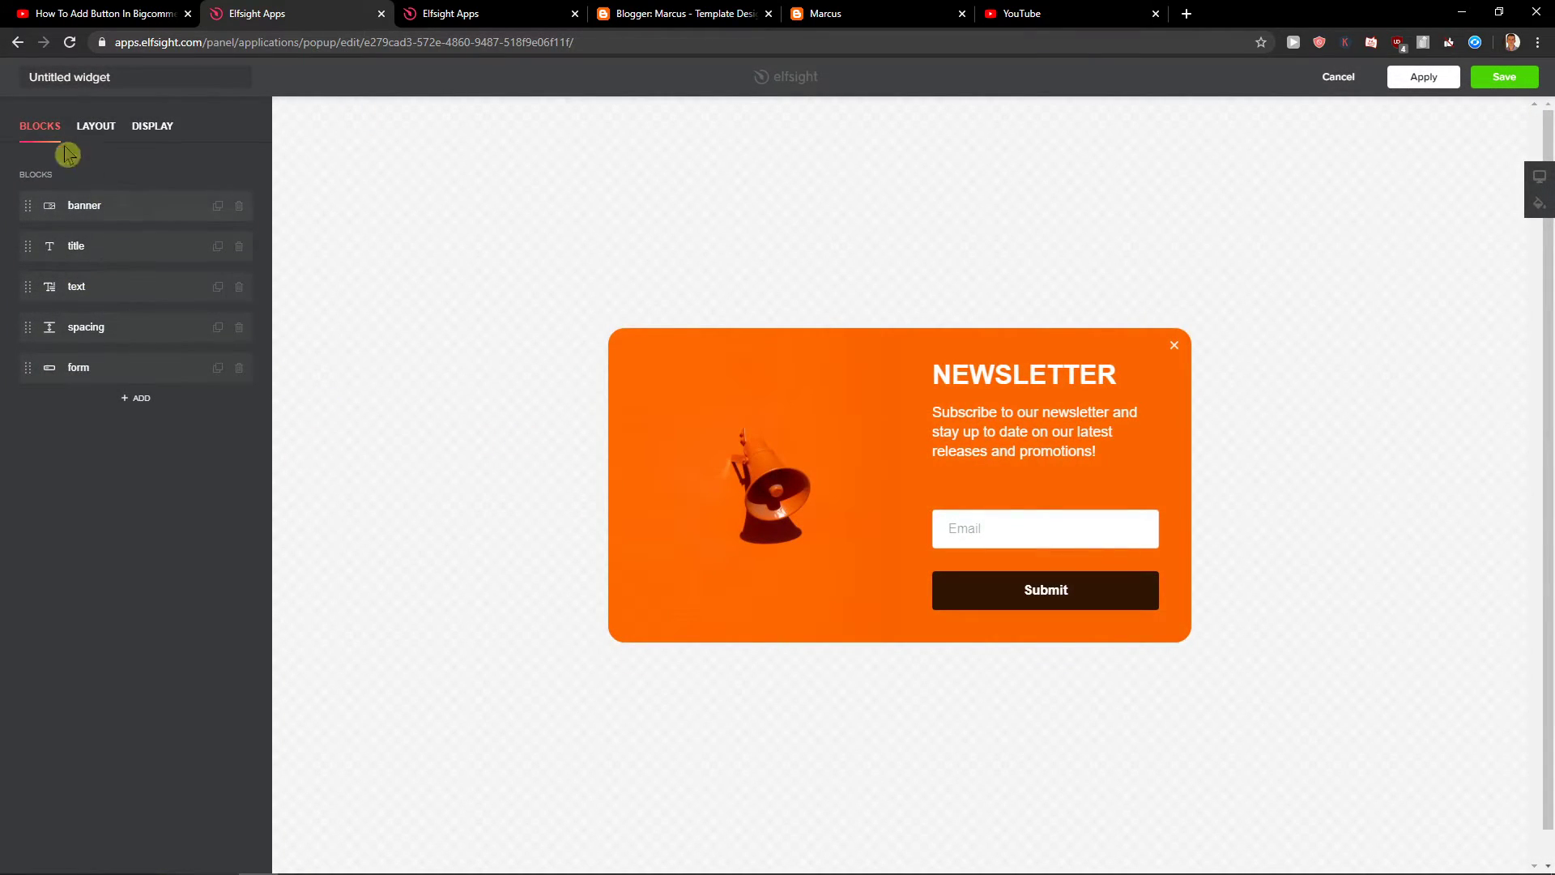
Review the popup's Display settings for Frequency and Pages
left_click(88, 128)
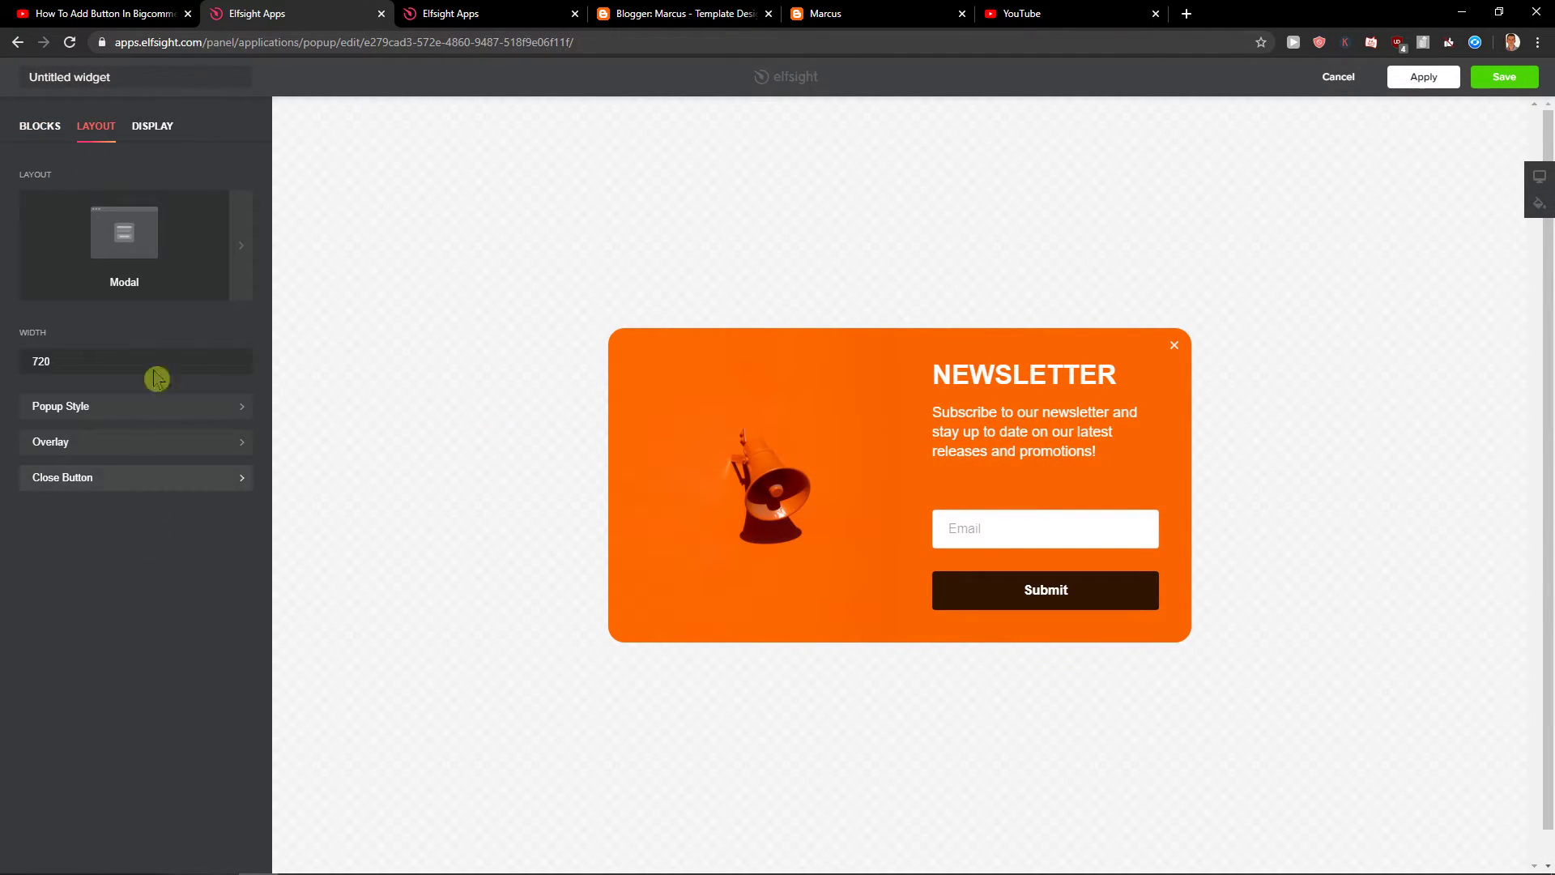
left_click(157, 130)
left_click(50, 217)
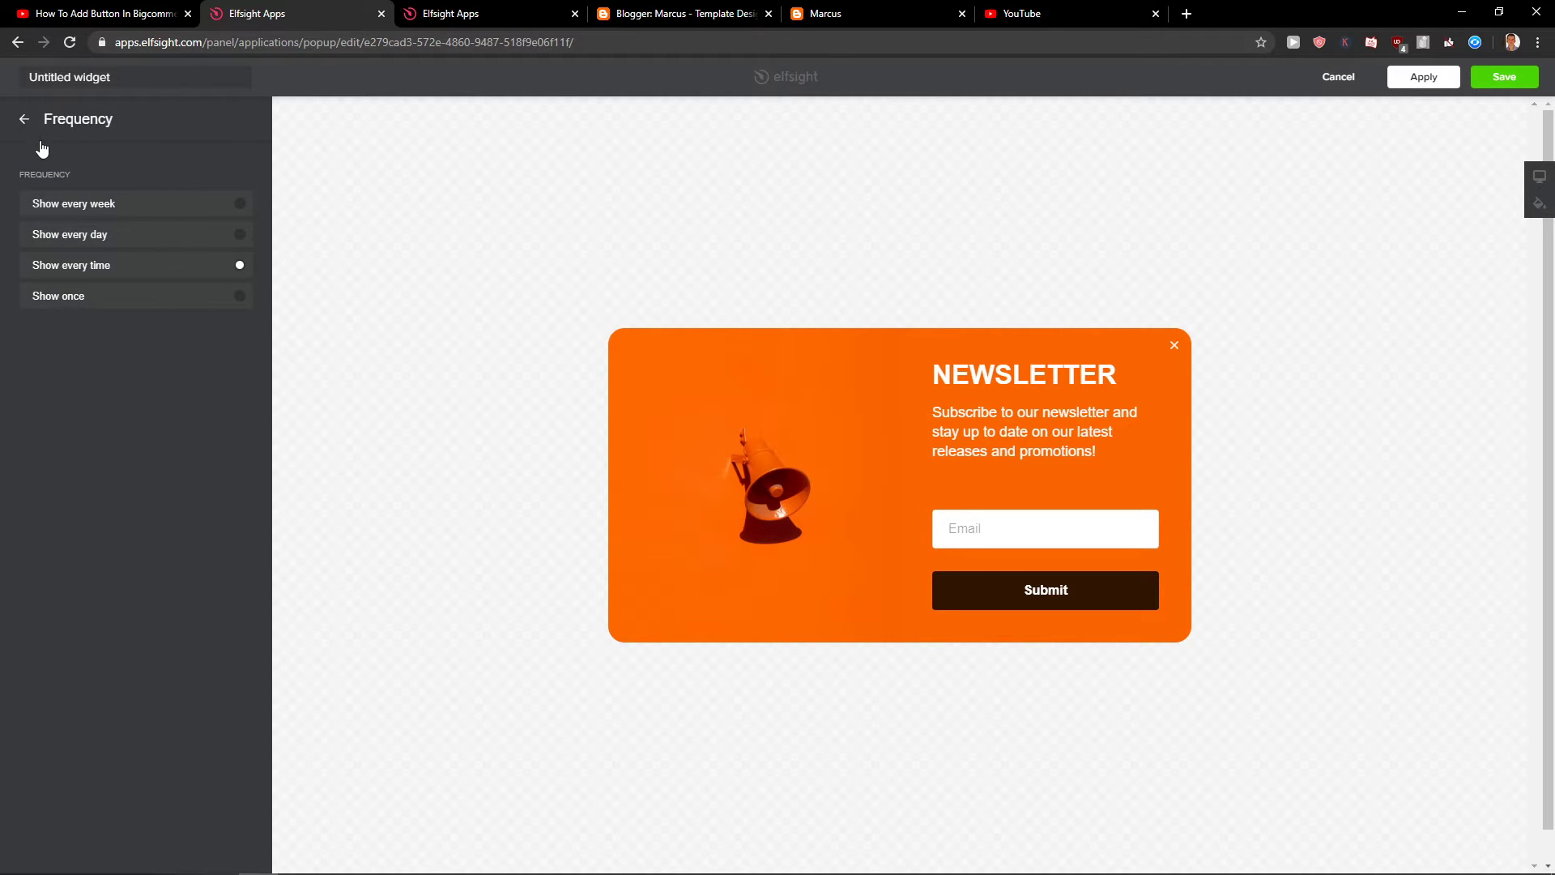
left_click(24, 119)
left_click(119, 253)
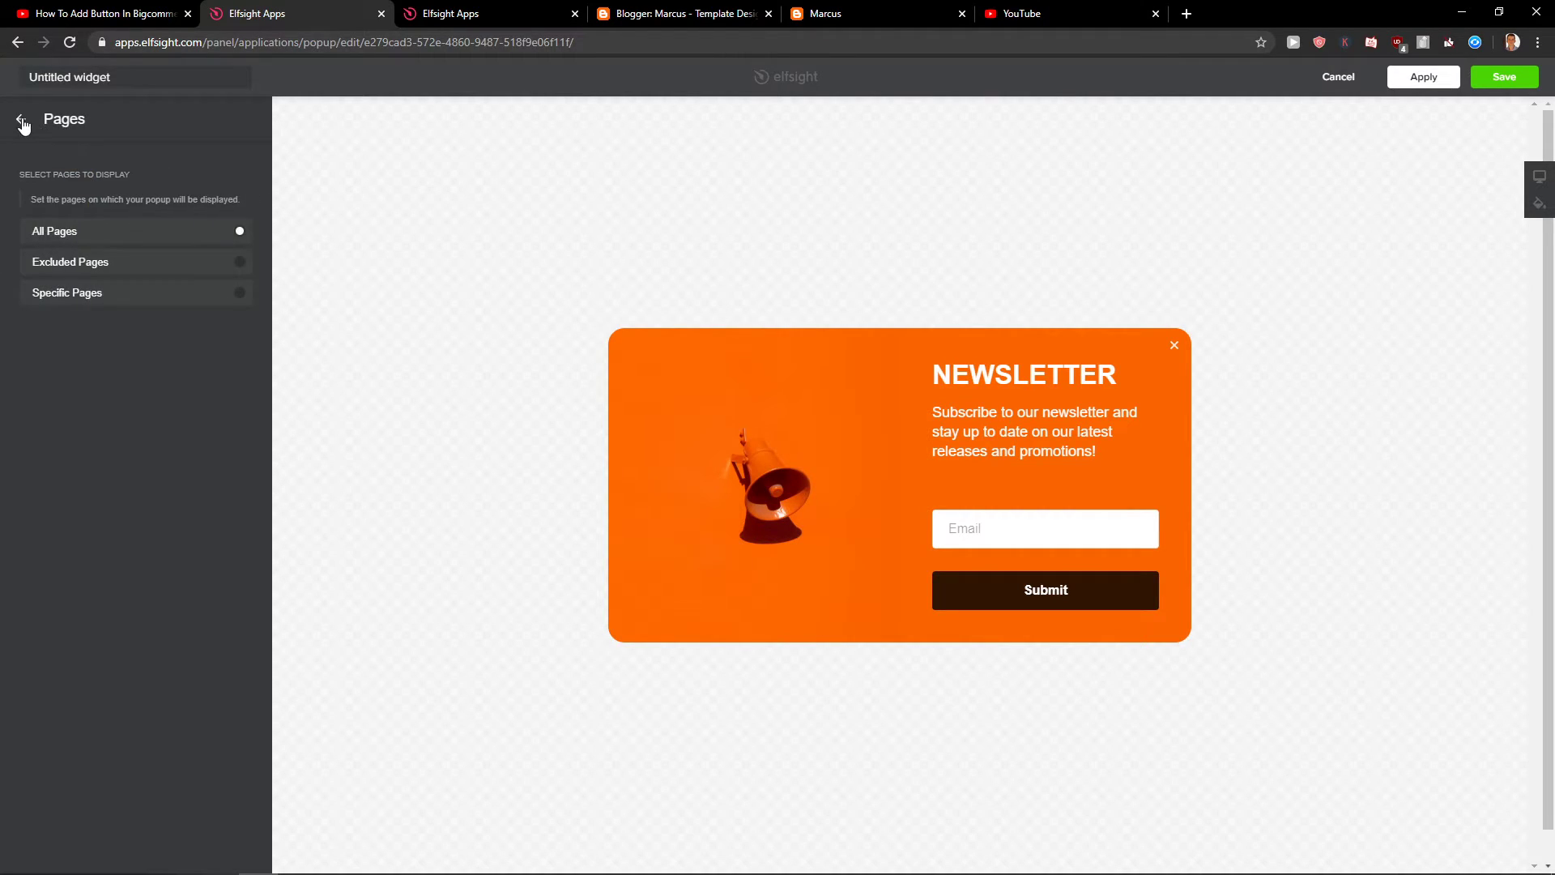
left_click(23, 121)
Change the trigger from On Page Load to Time on Page at 30 seconds, and review Devices
left_click(71, 193)
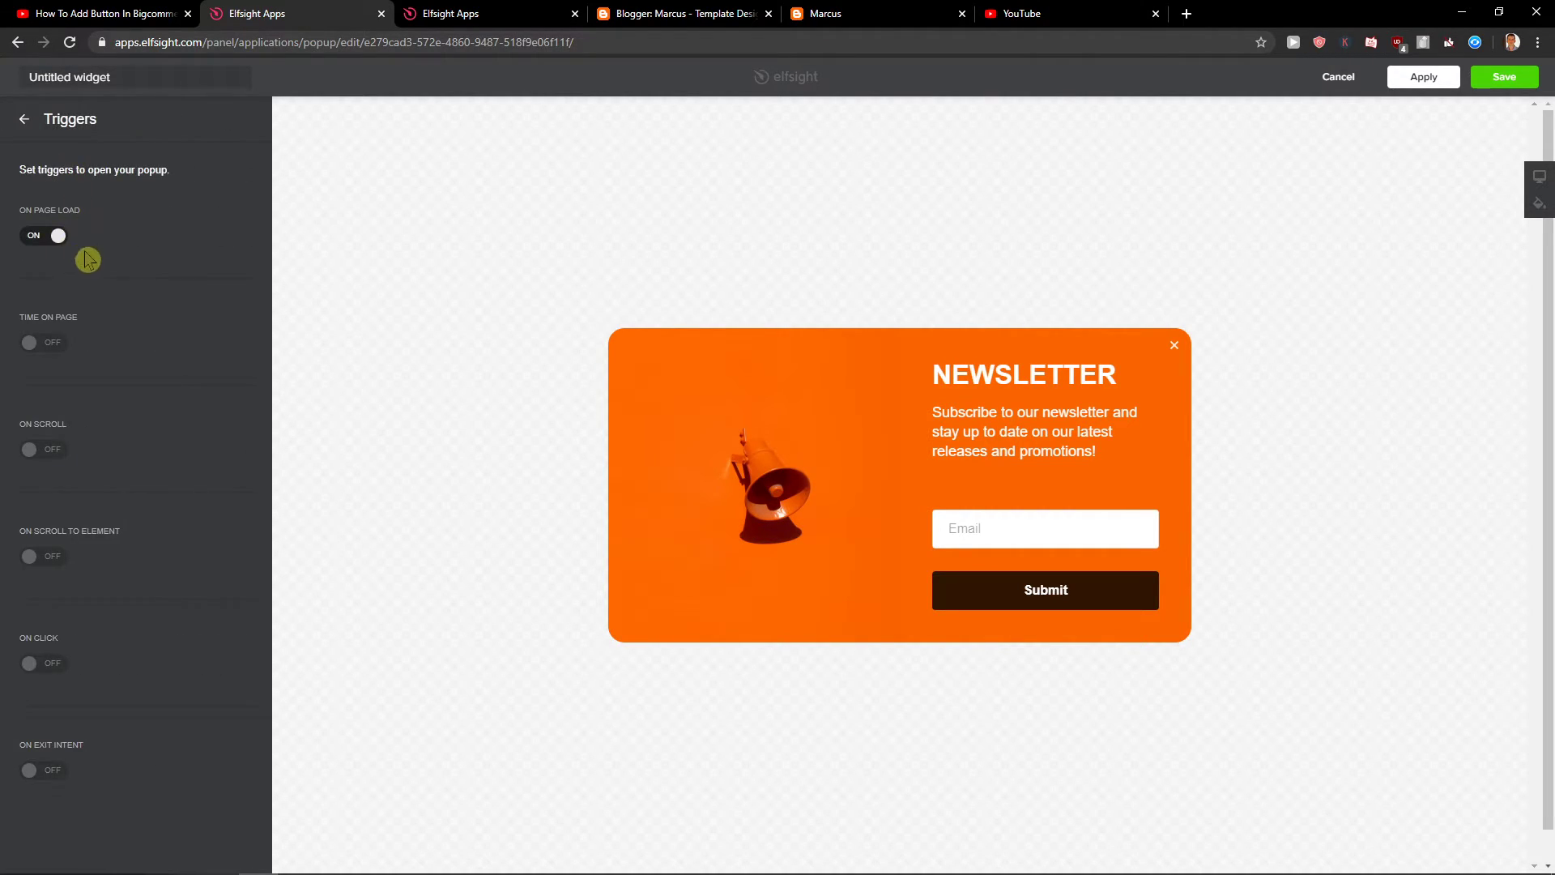
left_click(49, 231)
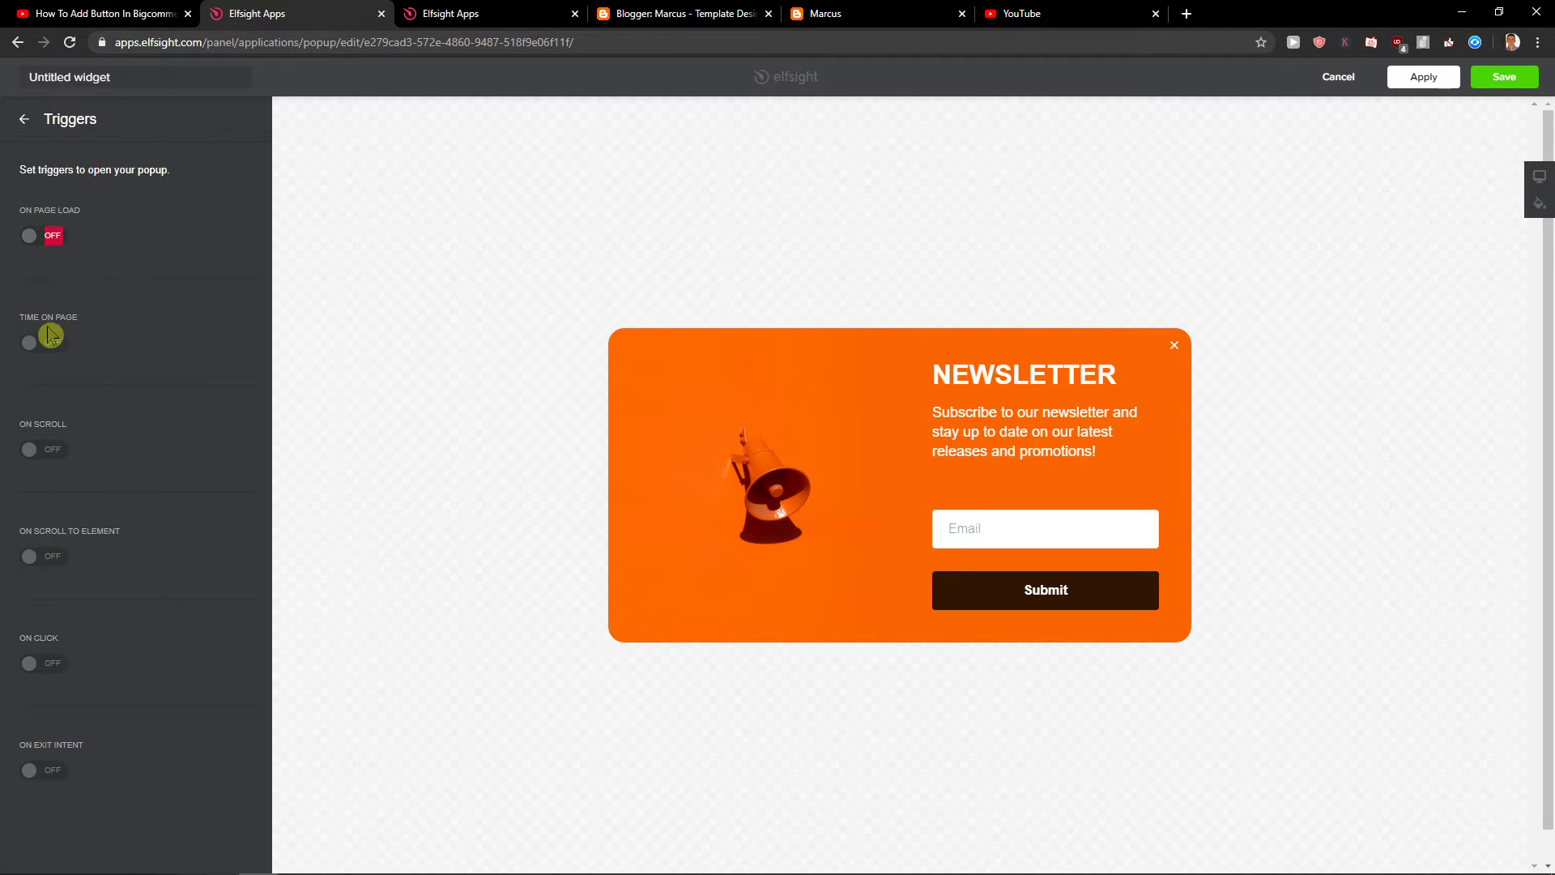
left_click(49, 336)
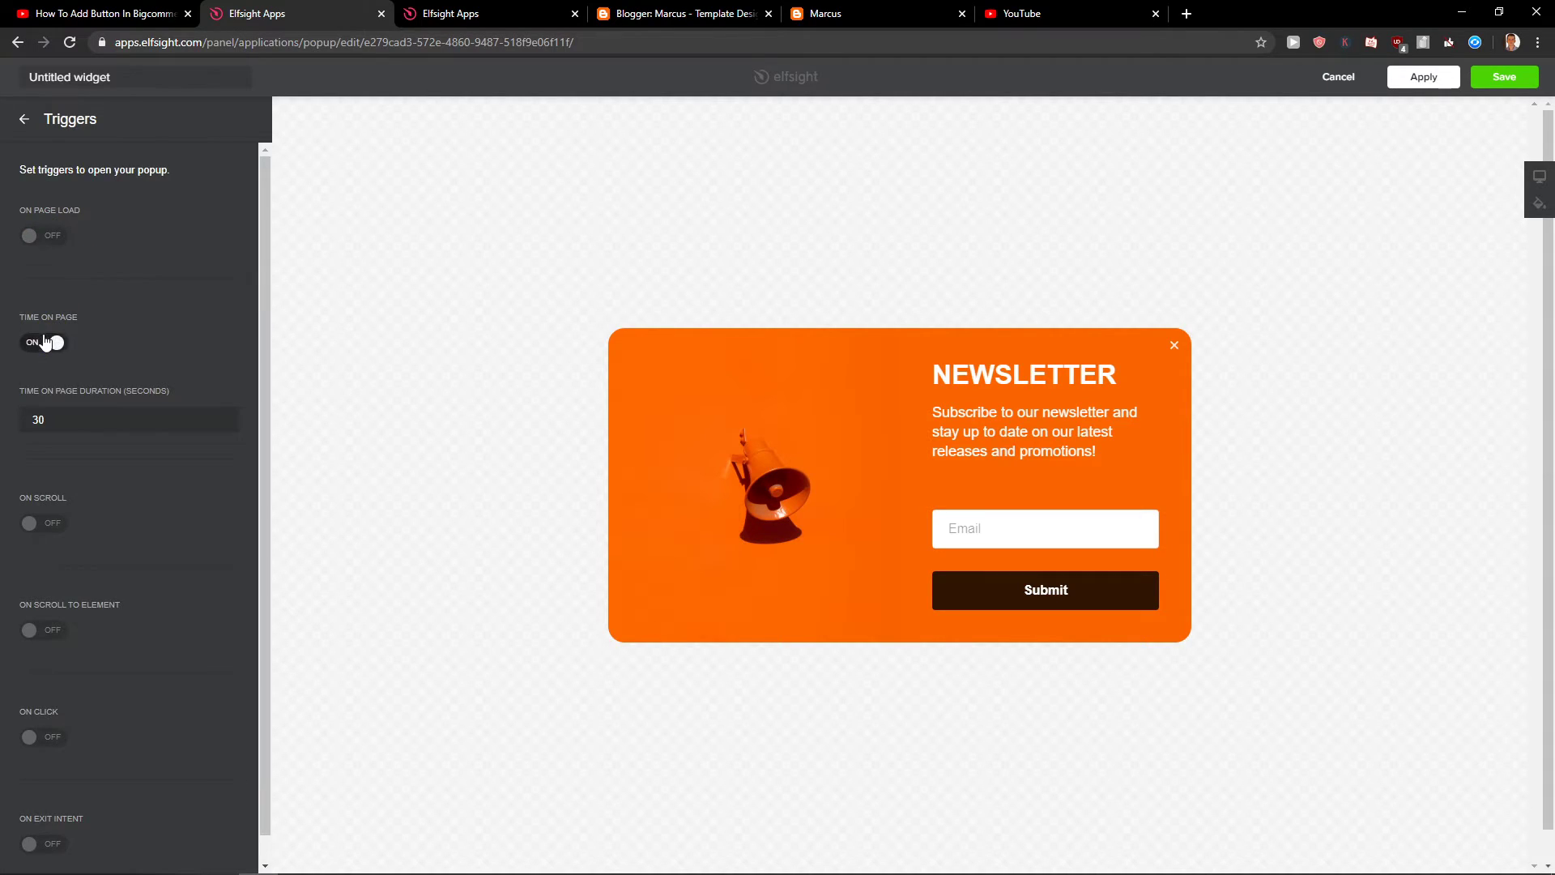
left_click(22, 120)
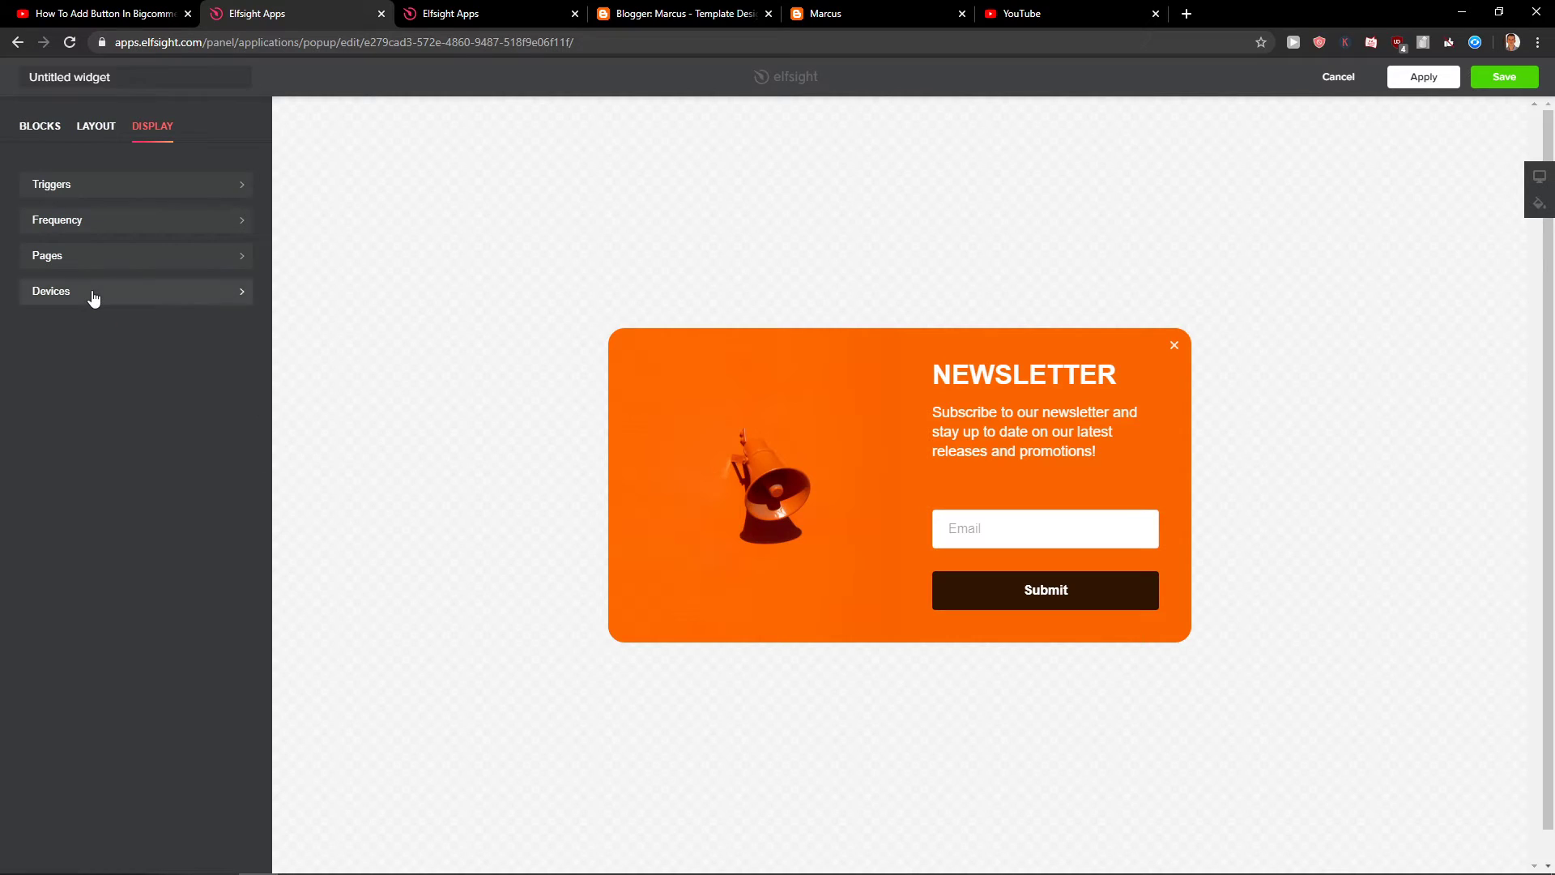
left_click(90, 295)
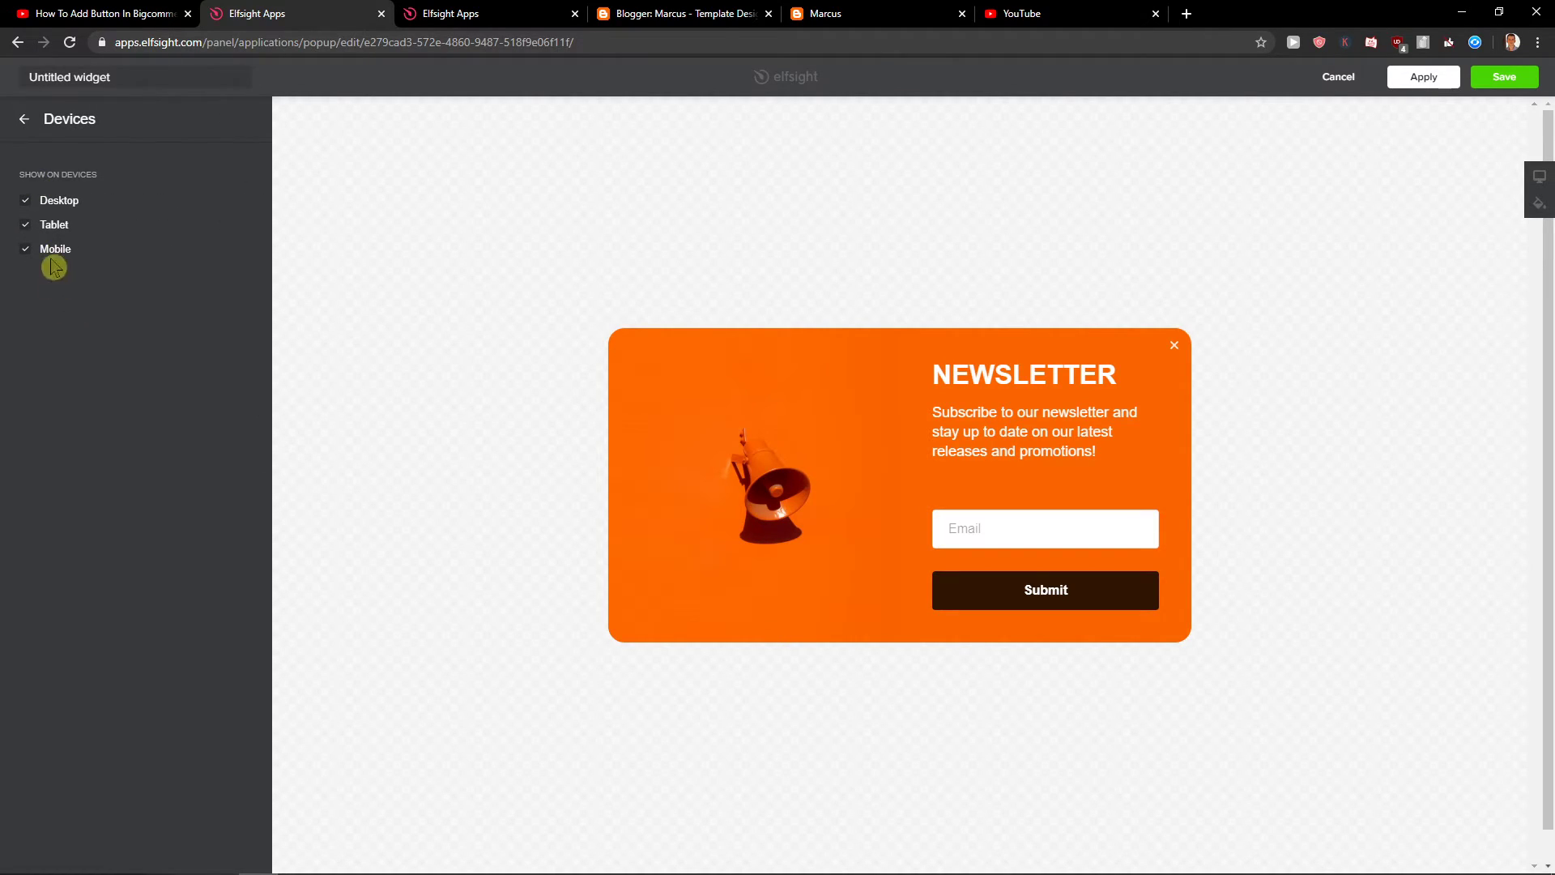
left_click(19, 119)
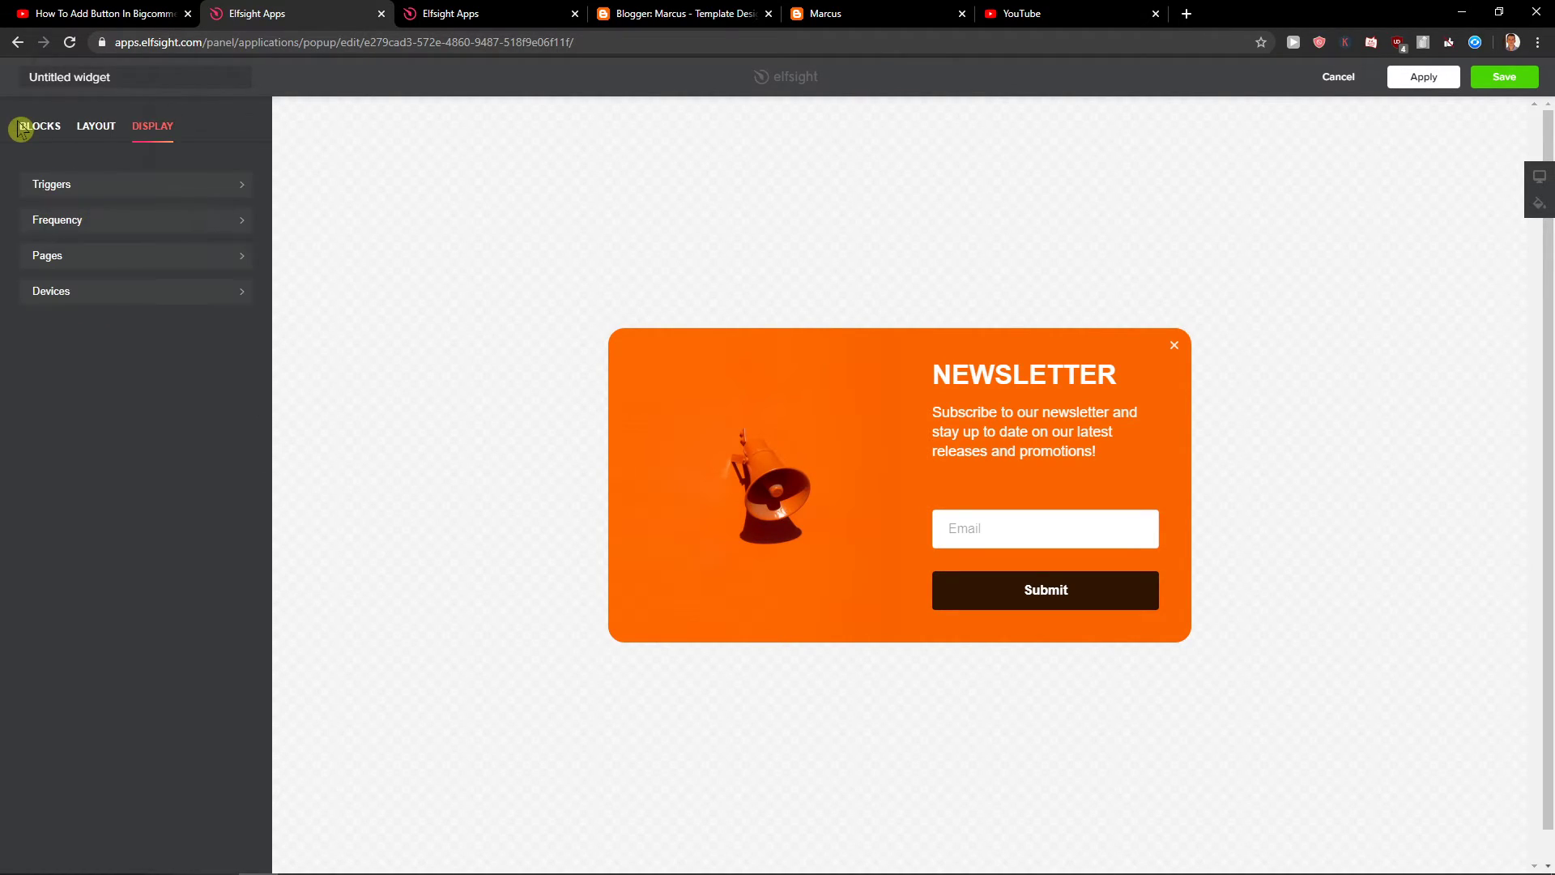
Inspect the popup's form block and its Email field settings
left_click(25, 129)
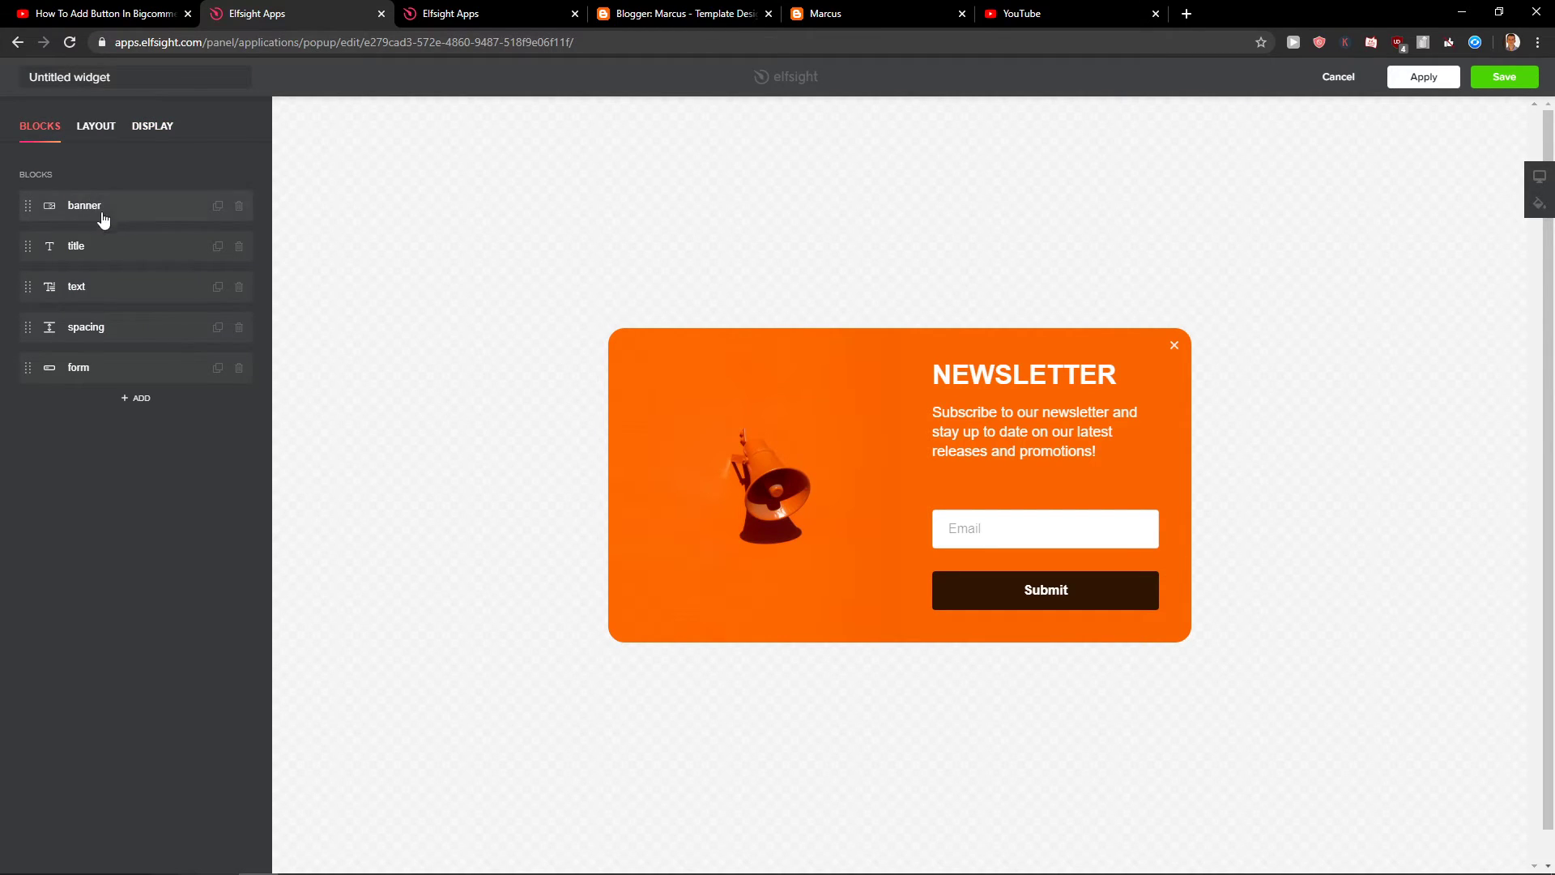
left_click(111, 370)
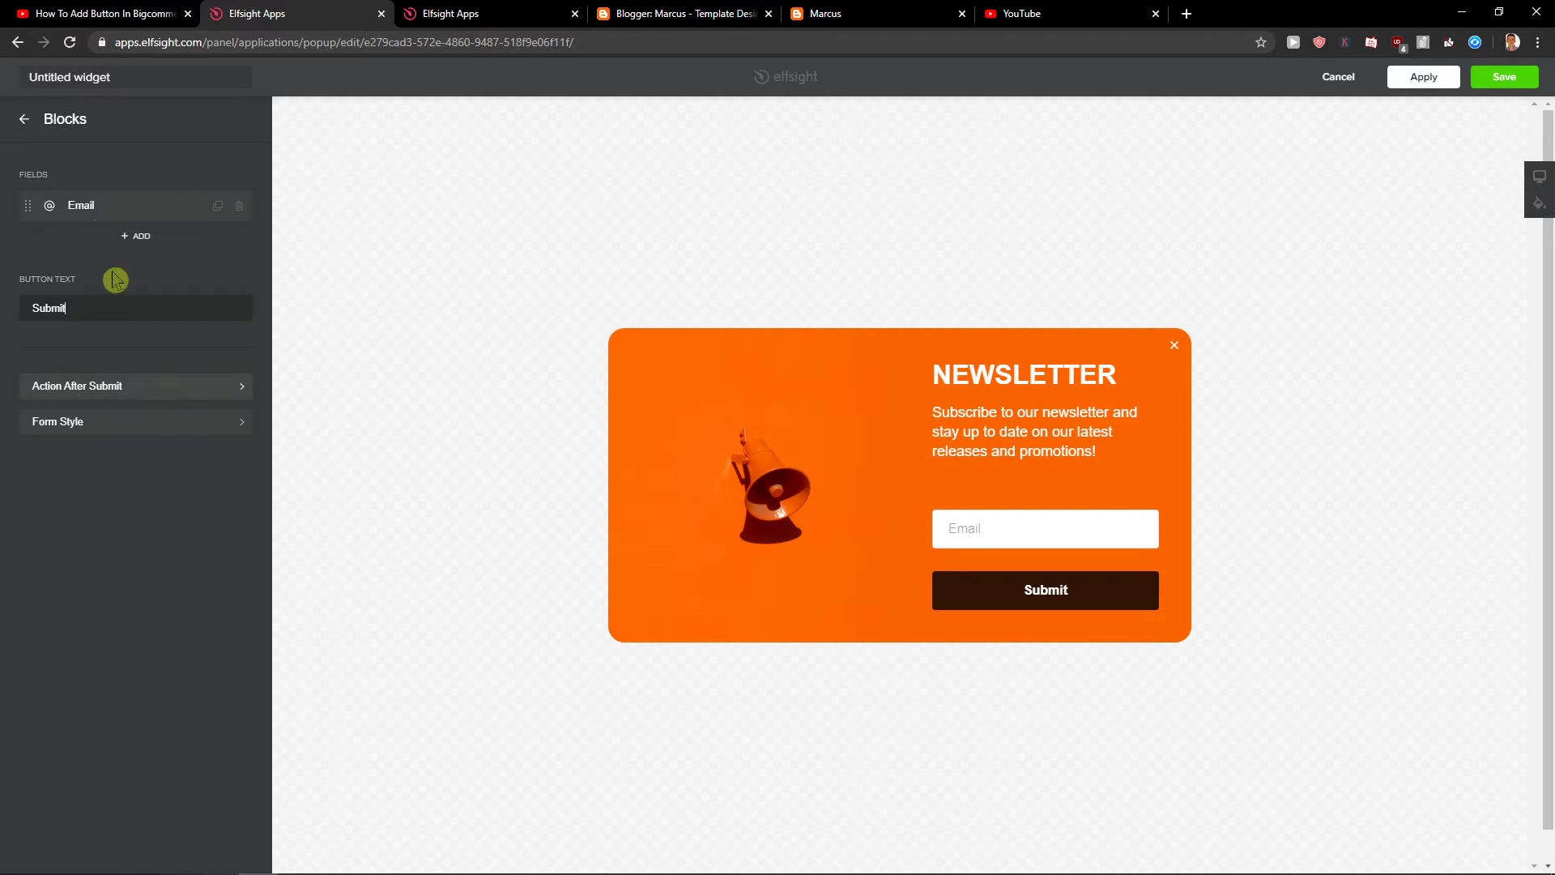
left_click(84, 205)
left_click(24, 122)
Review the banner block, then the Modal layout settings at width 720
left_click(22, 121)
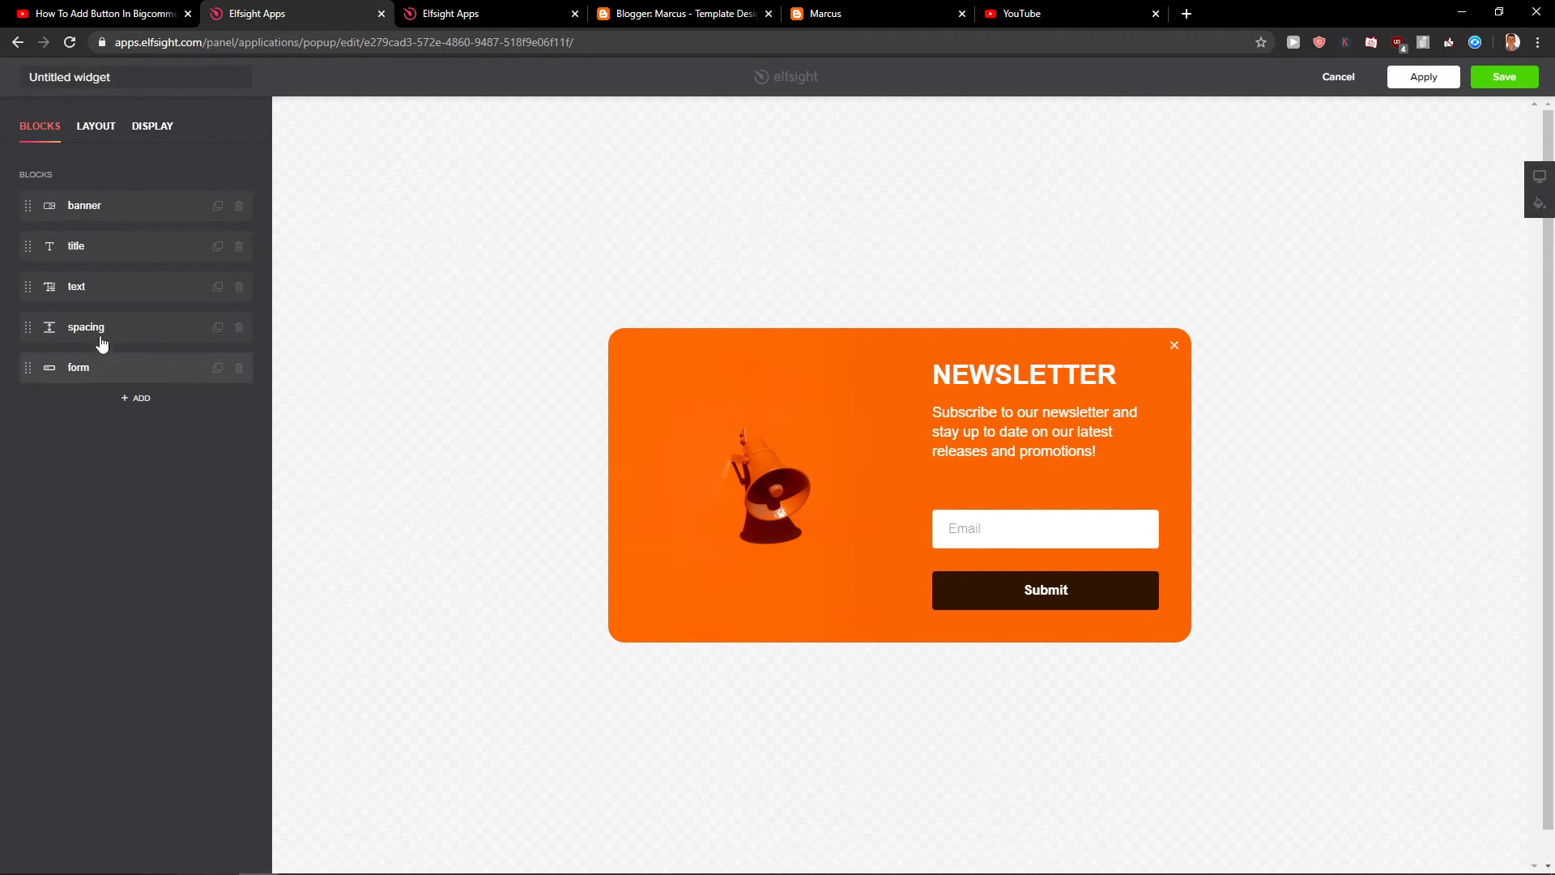
left_click(100, 206)
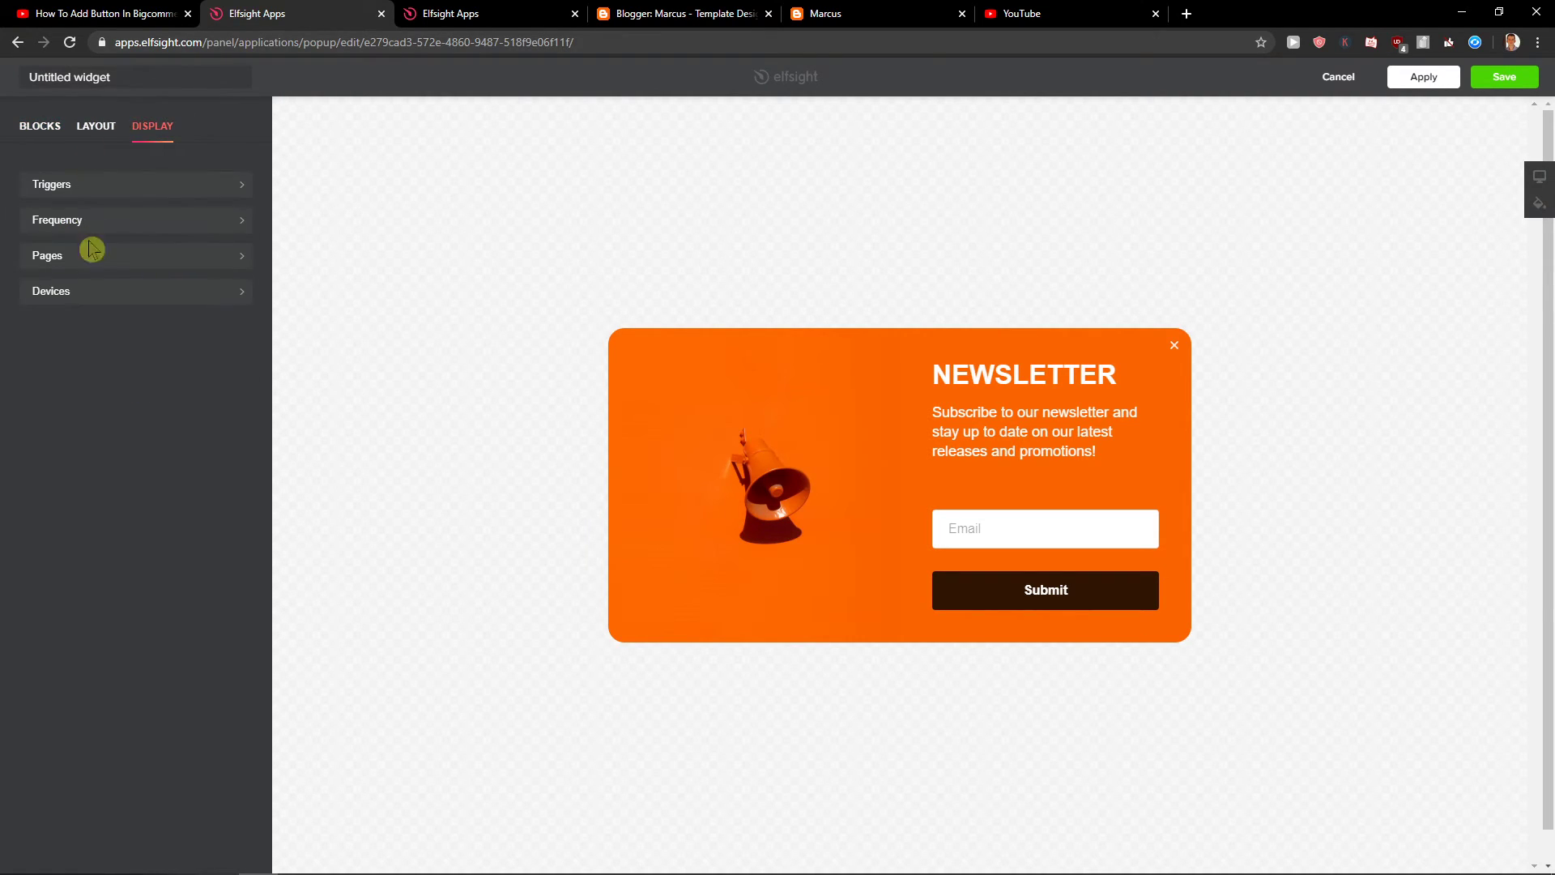
left_click(98, 127)
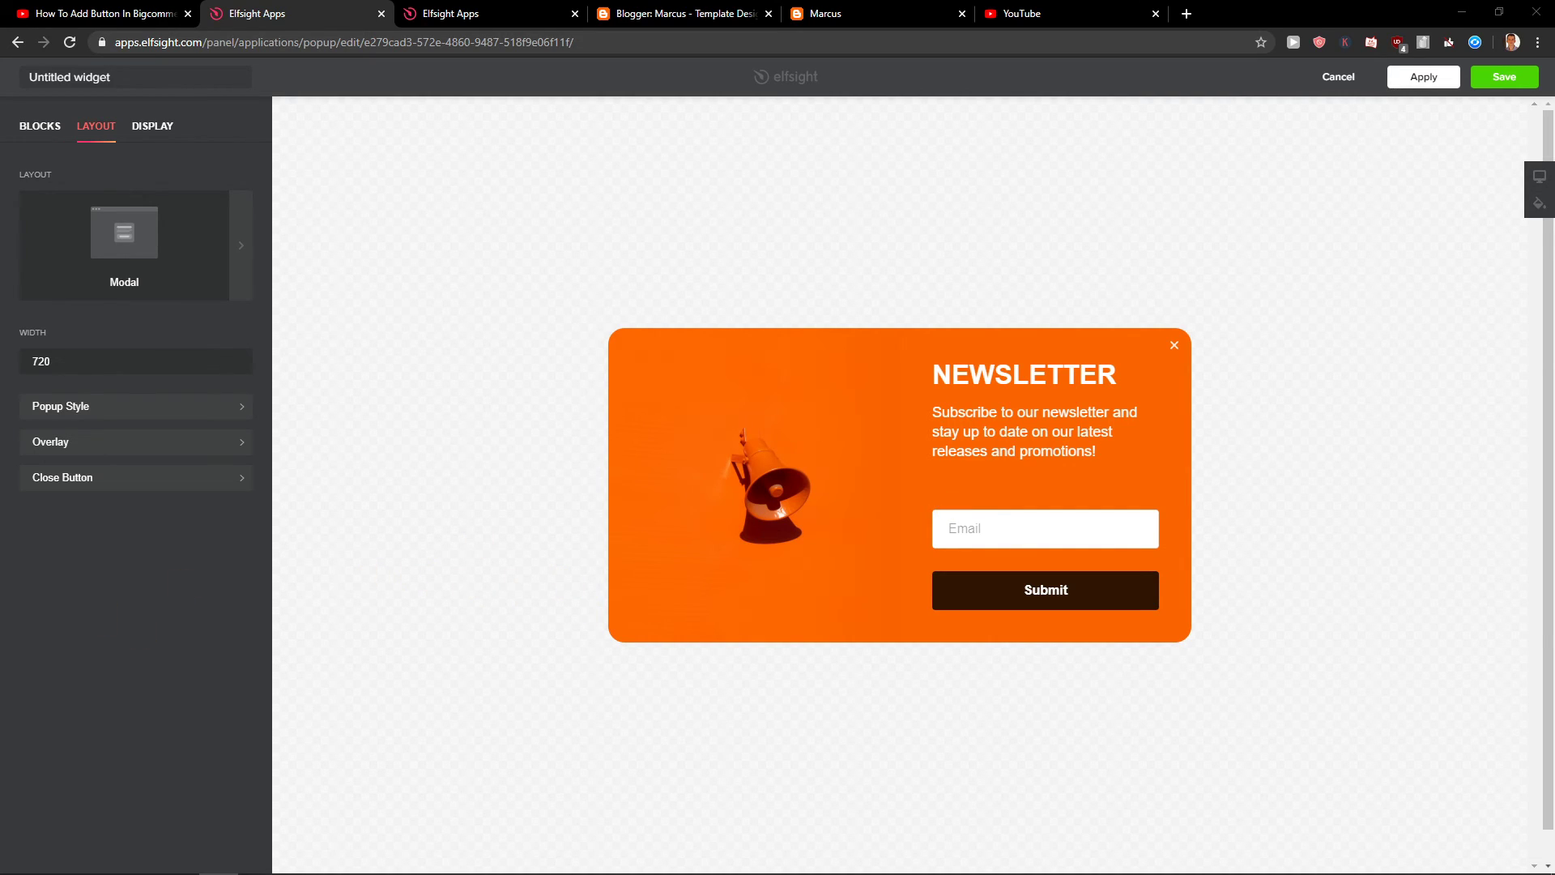
Compare Team Showcase's All Apps Pack prices with Single App plans, Lite $0 to Enterprise $25/month
left_click(484, 16)
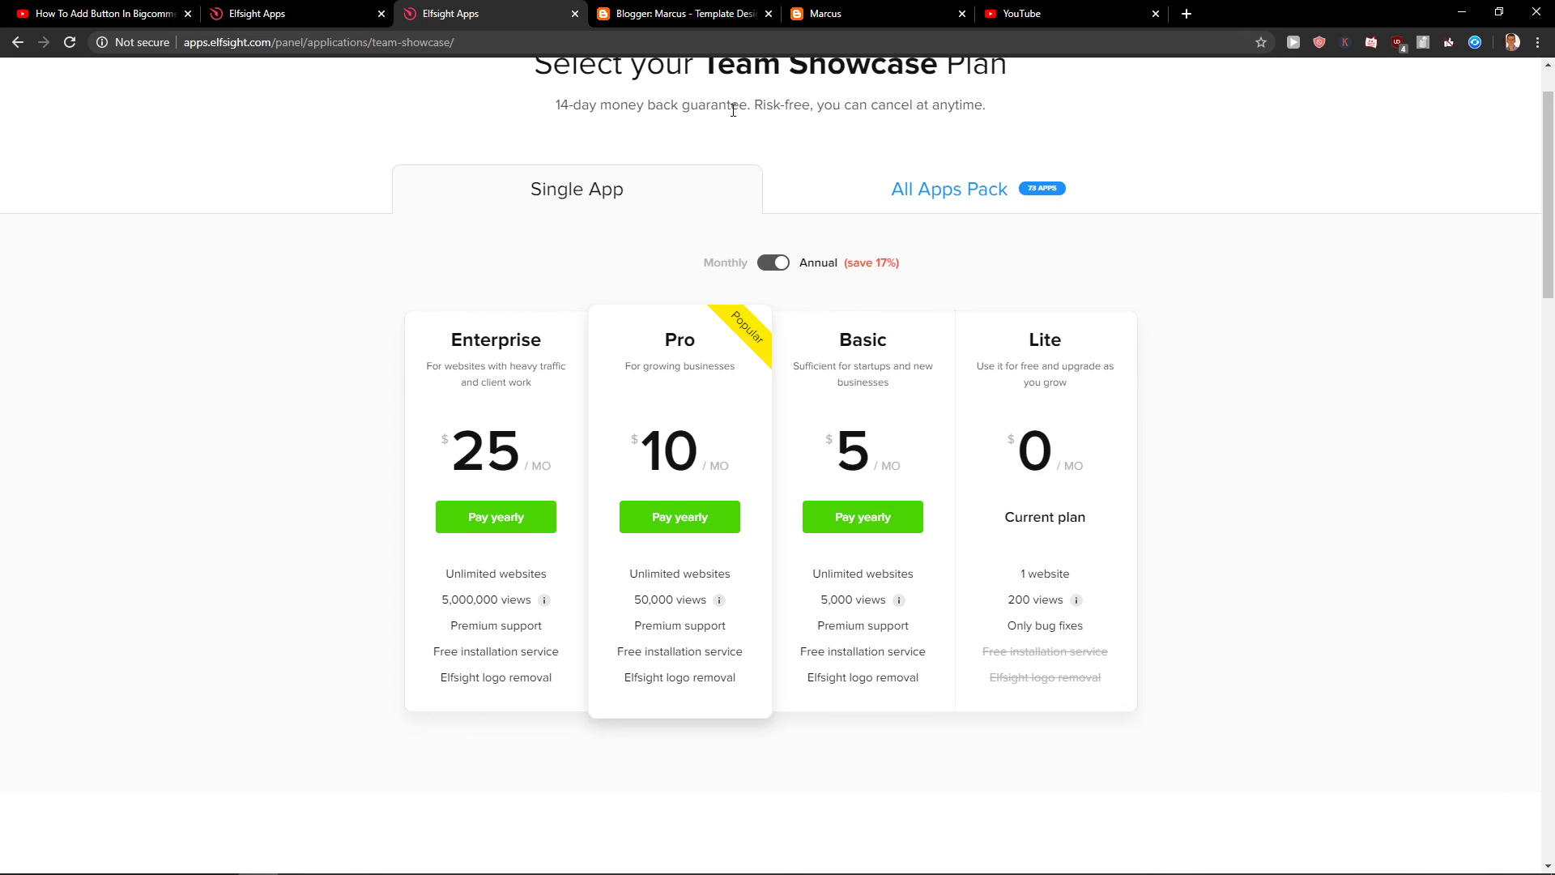
left_click(272, 12)
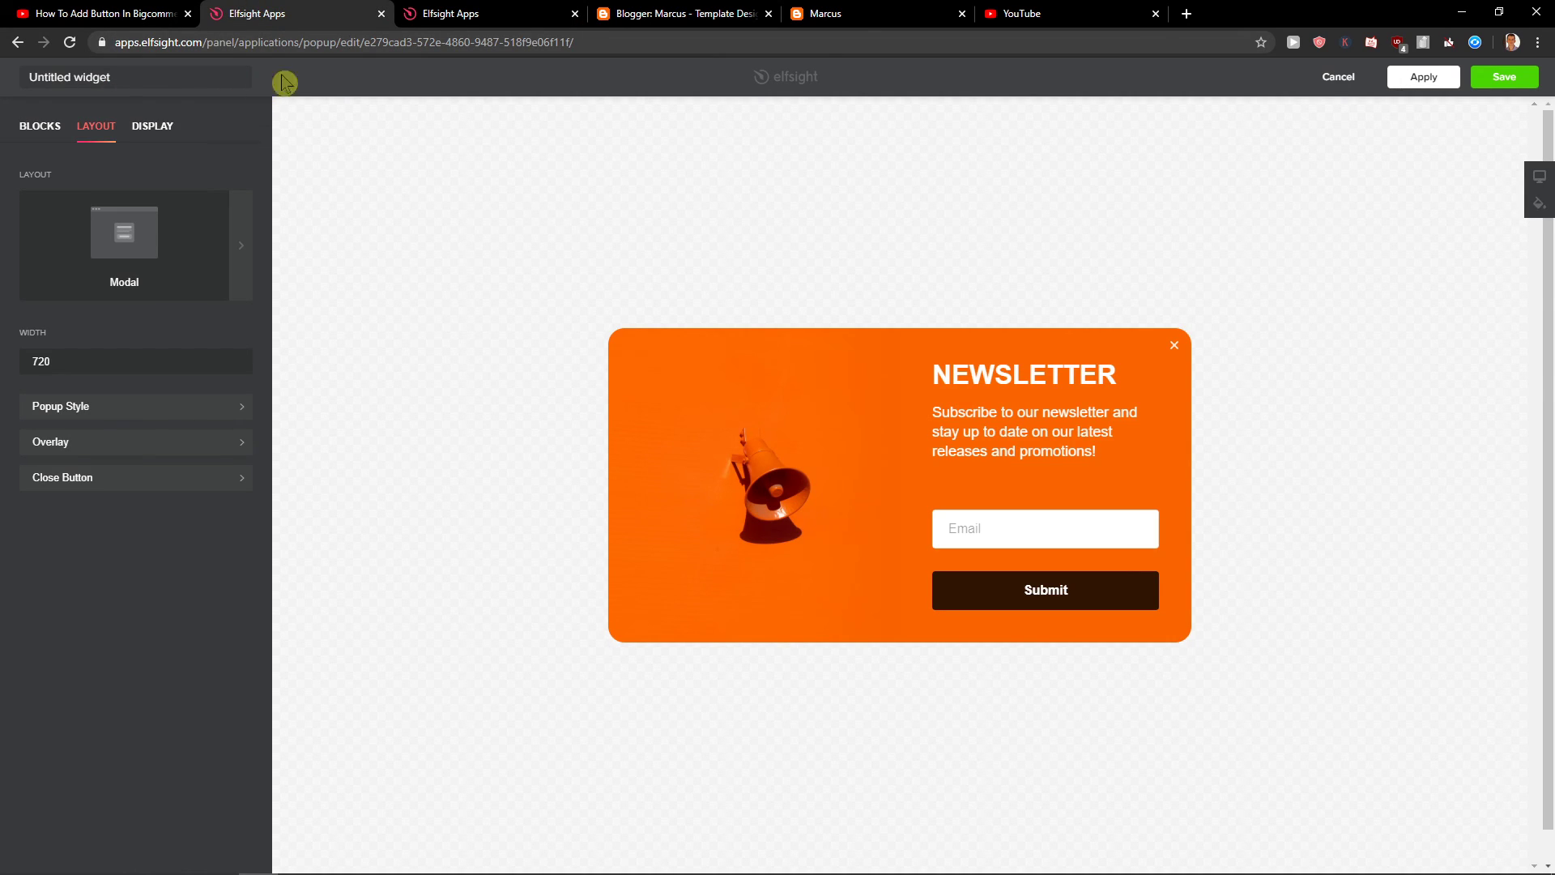
left_click(484, 14)
left_click(947, 209)
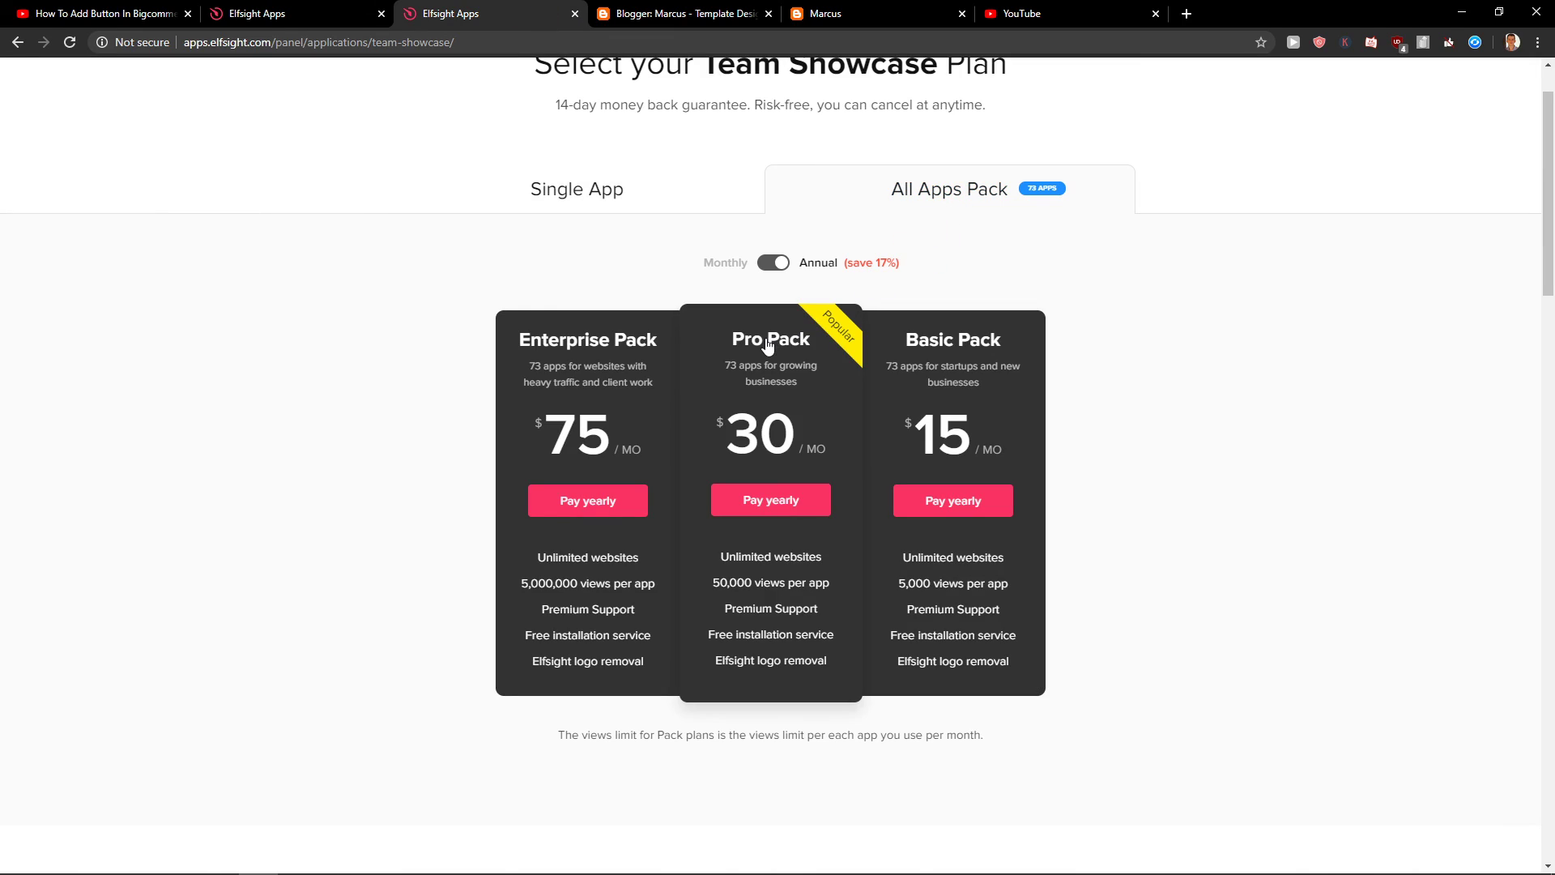
left_click(559, 200)
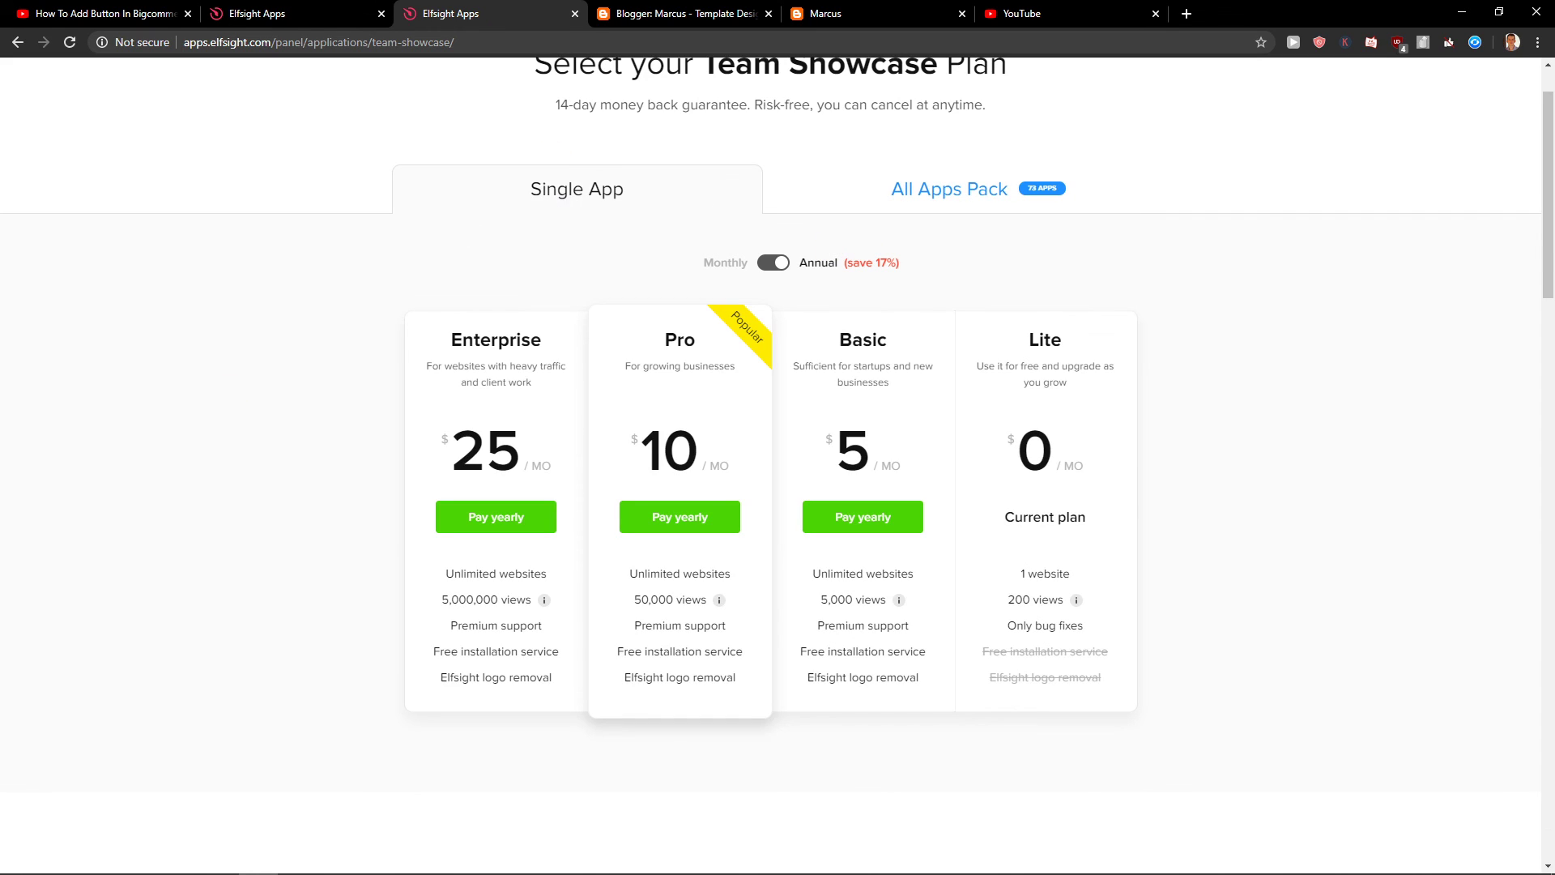